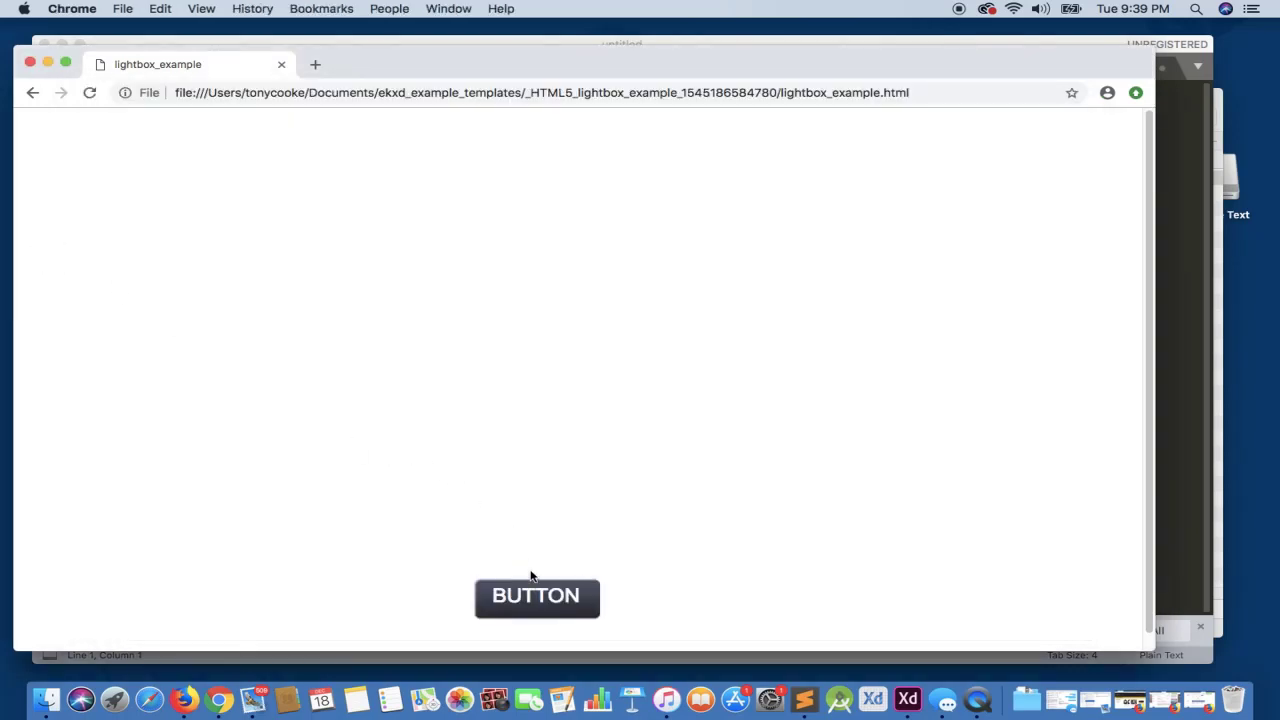
Use the page's BUTTON to open the lightbox and close it, twice over.
click(551, 594)
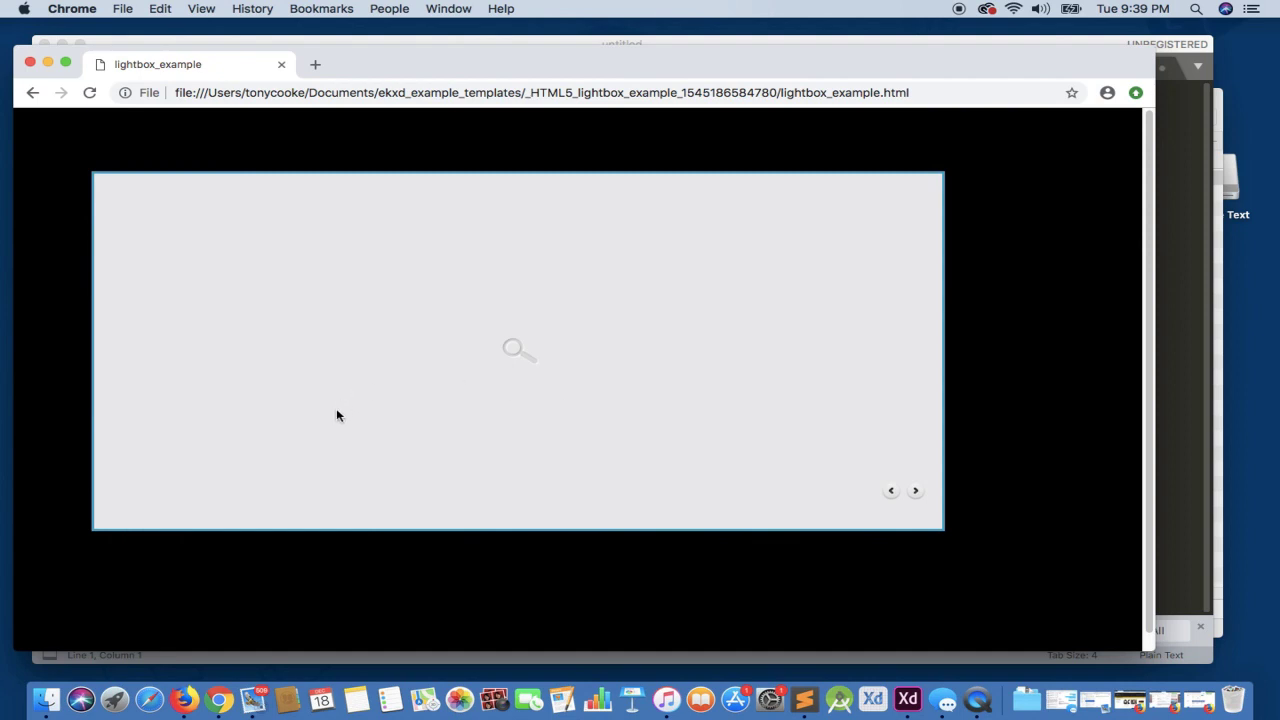
click(318, 575)
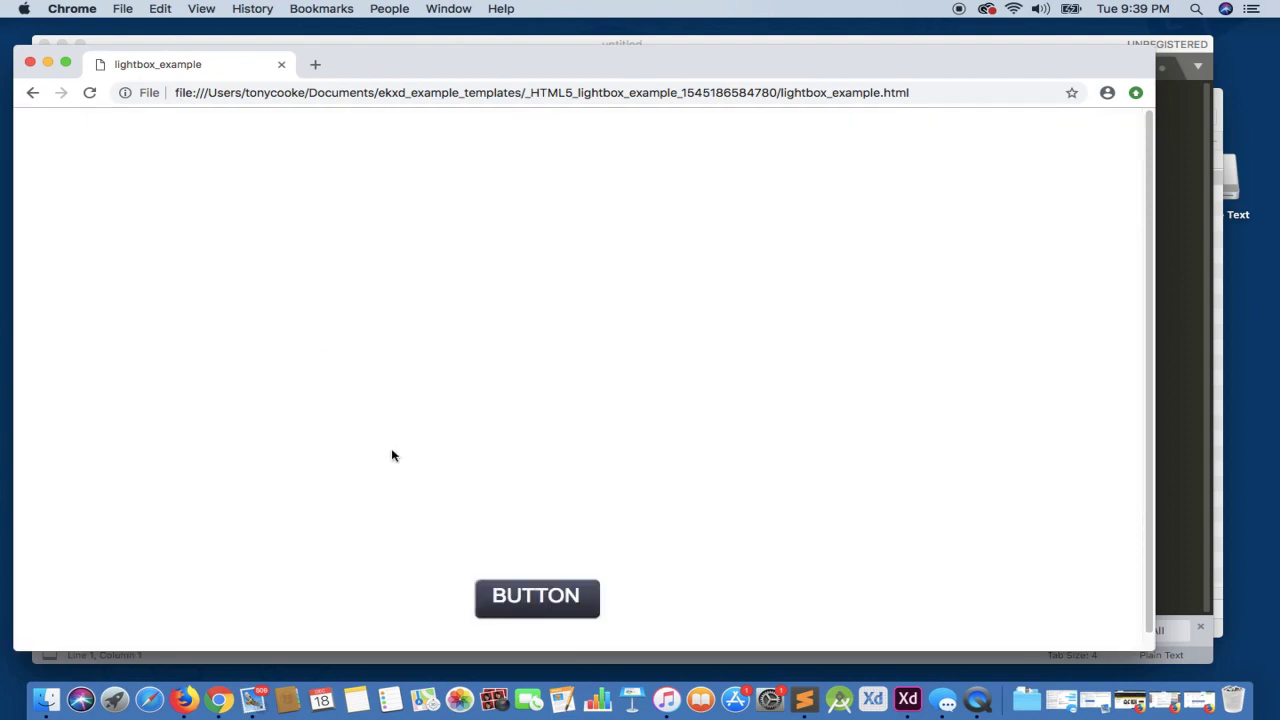
click(538, 597)
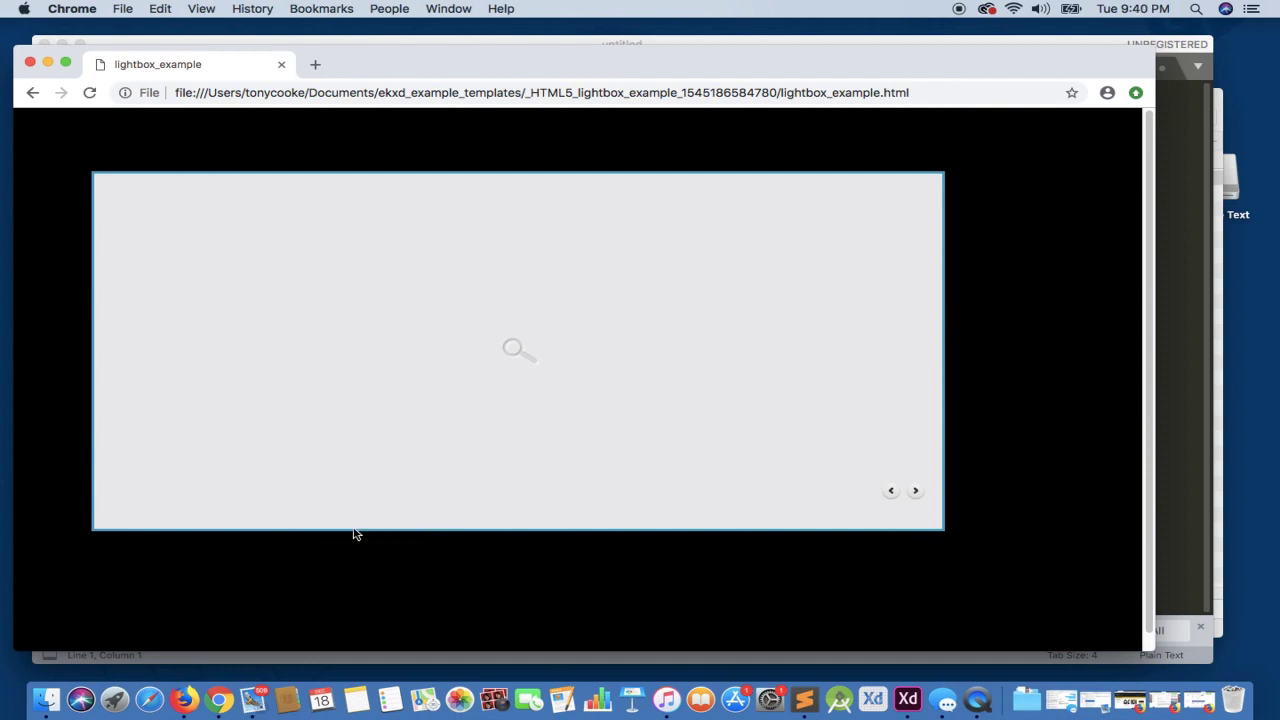
click(327, 557)
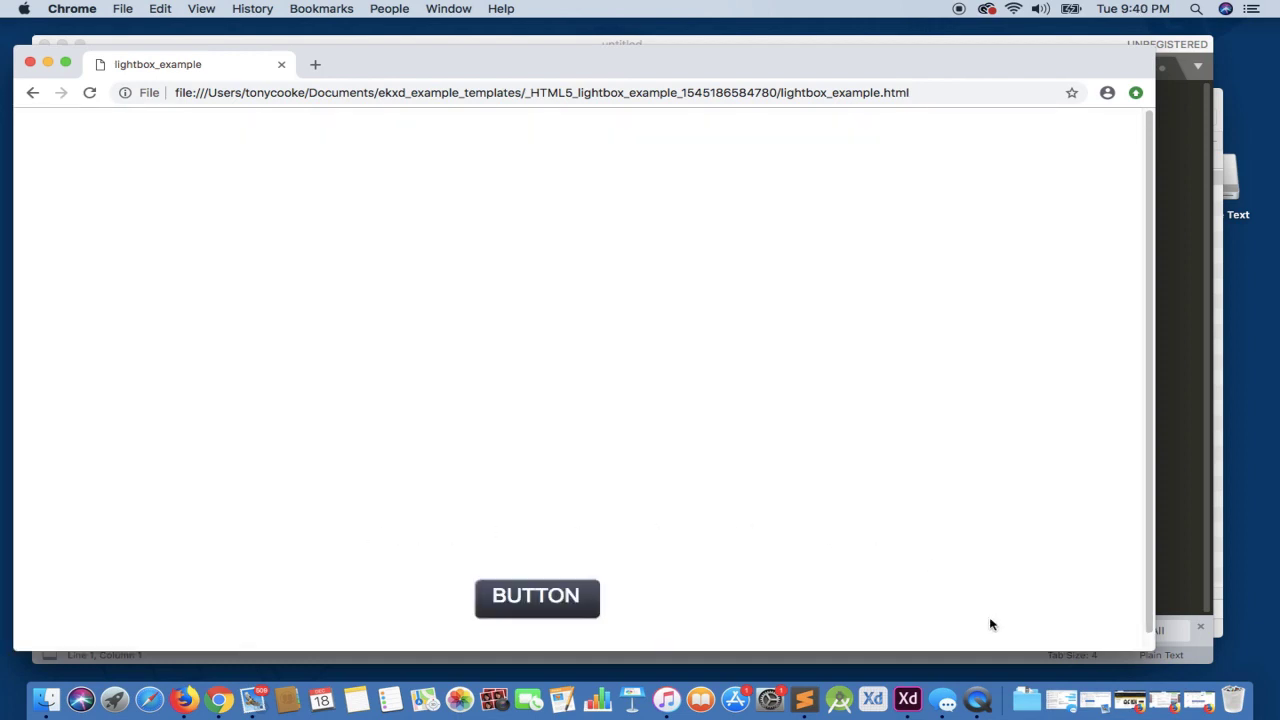
In Adobe XD, select BUTTON and expand then collapse the button copy group in Layers.
click(908, 699)
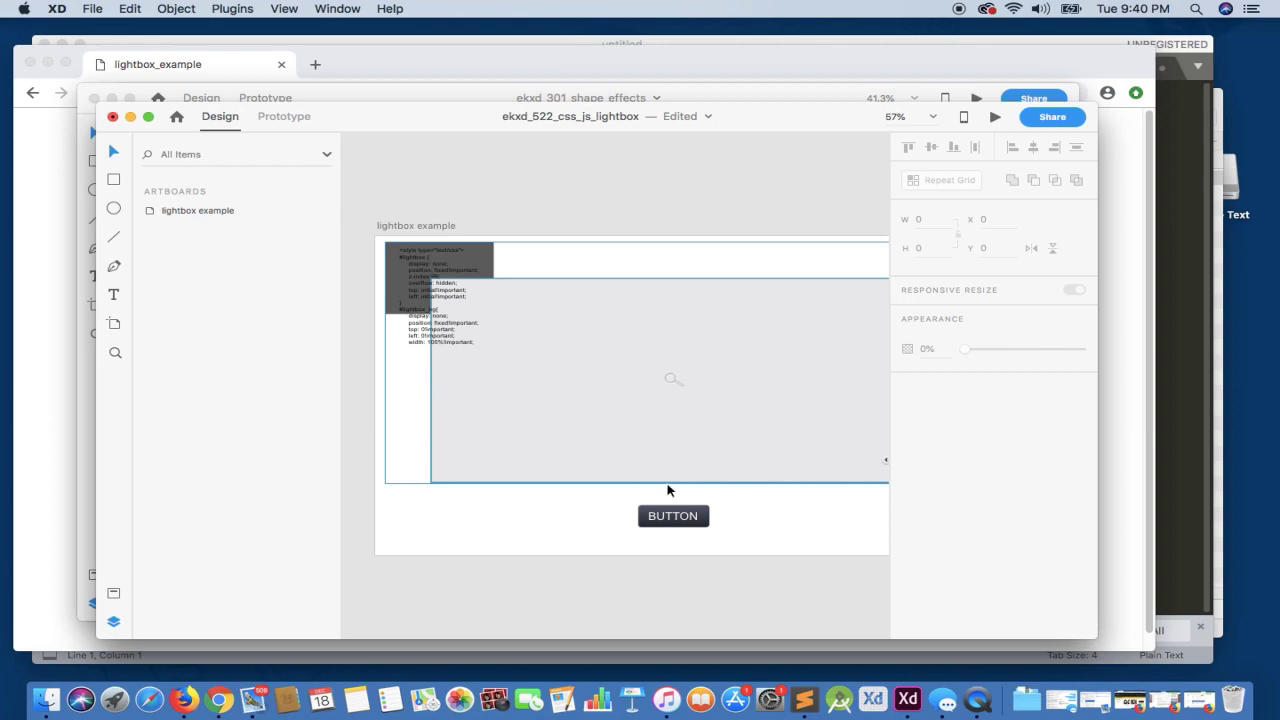
click(698, 522)
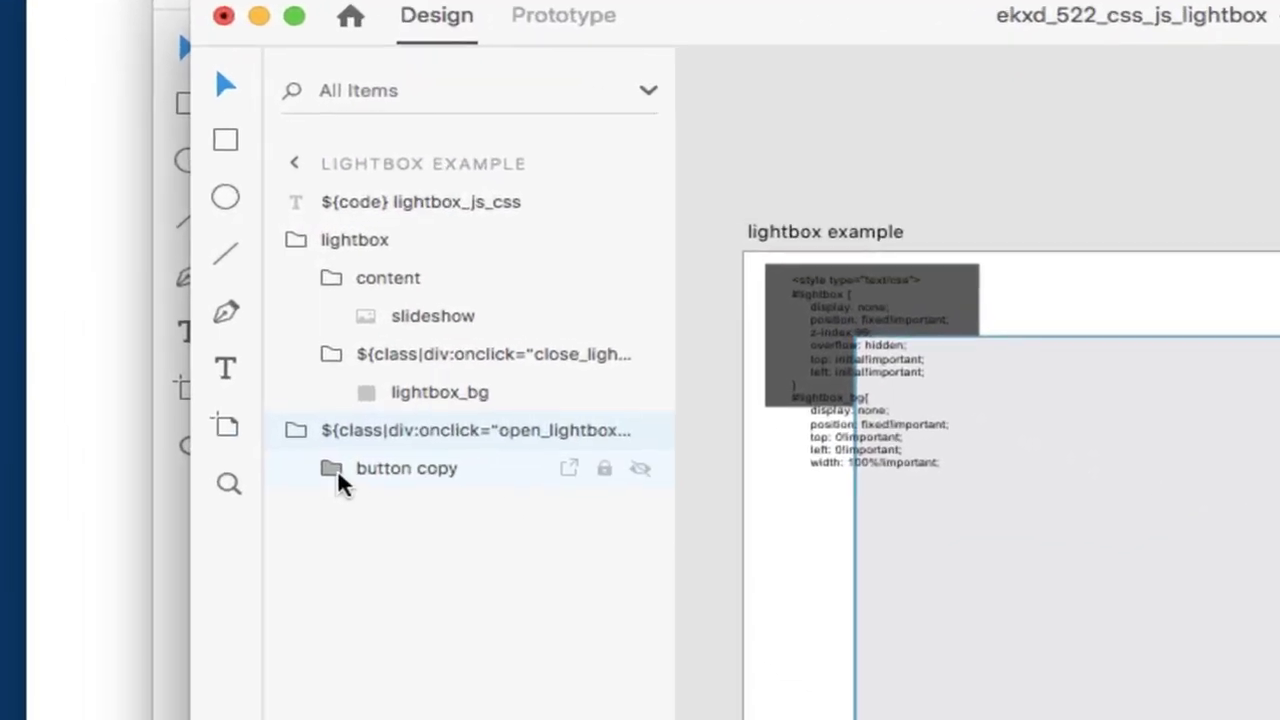
click(171, 350)
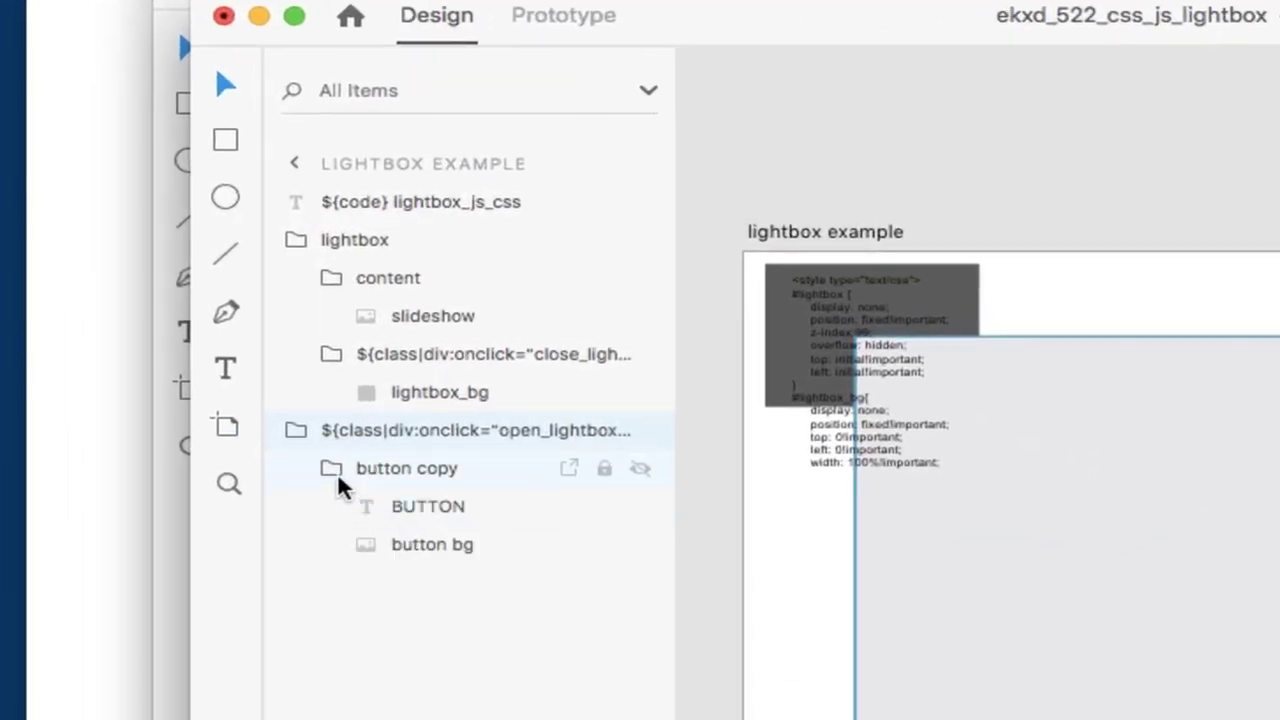
click(336, 470)
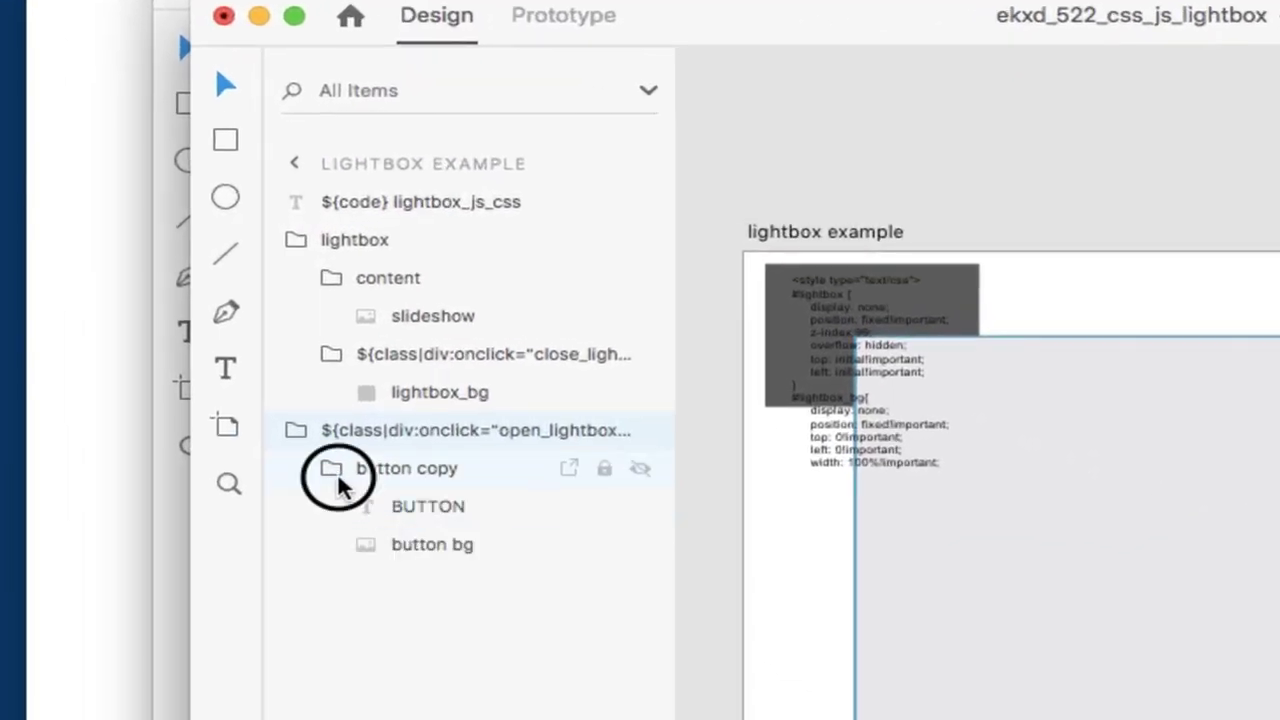
Inspect the layer name ${class|div:onclick="open_lightbox()"}, highlighting its div and onclick parts.
double_click(403, 437)
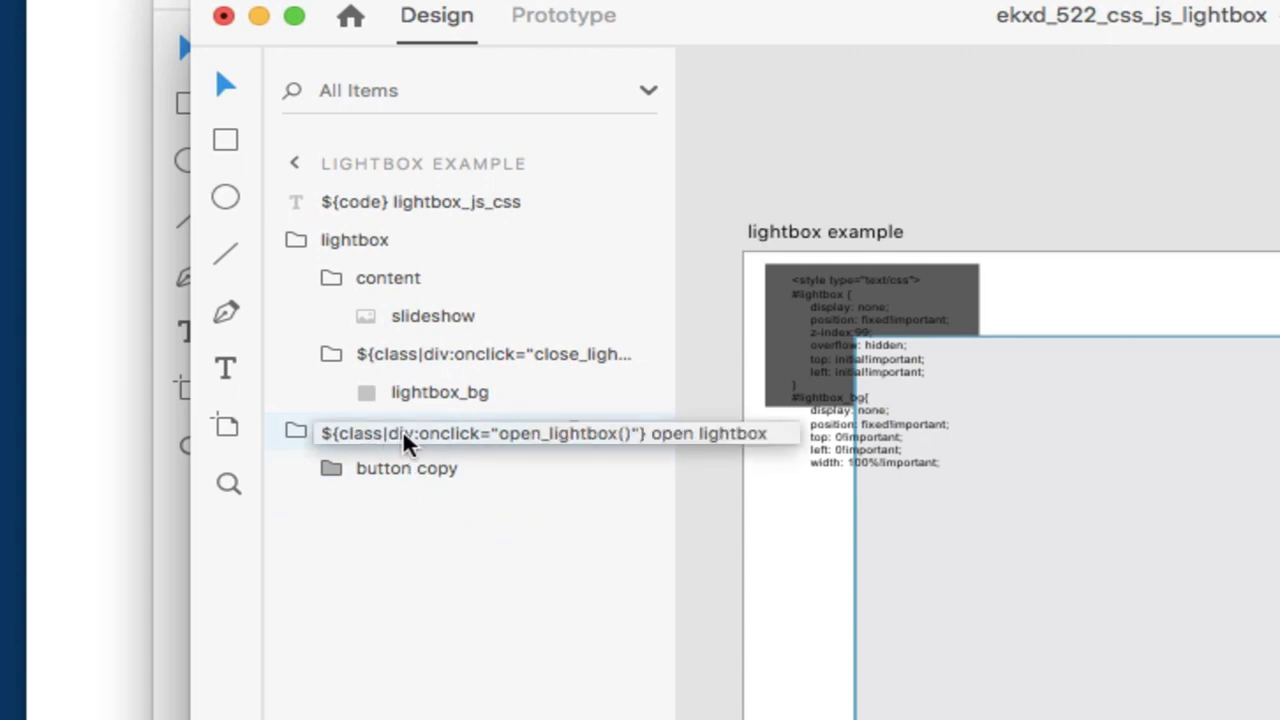
double_click(405, 437)
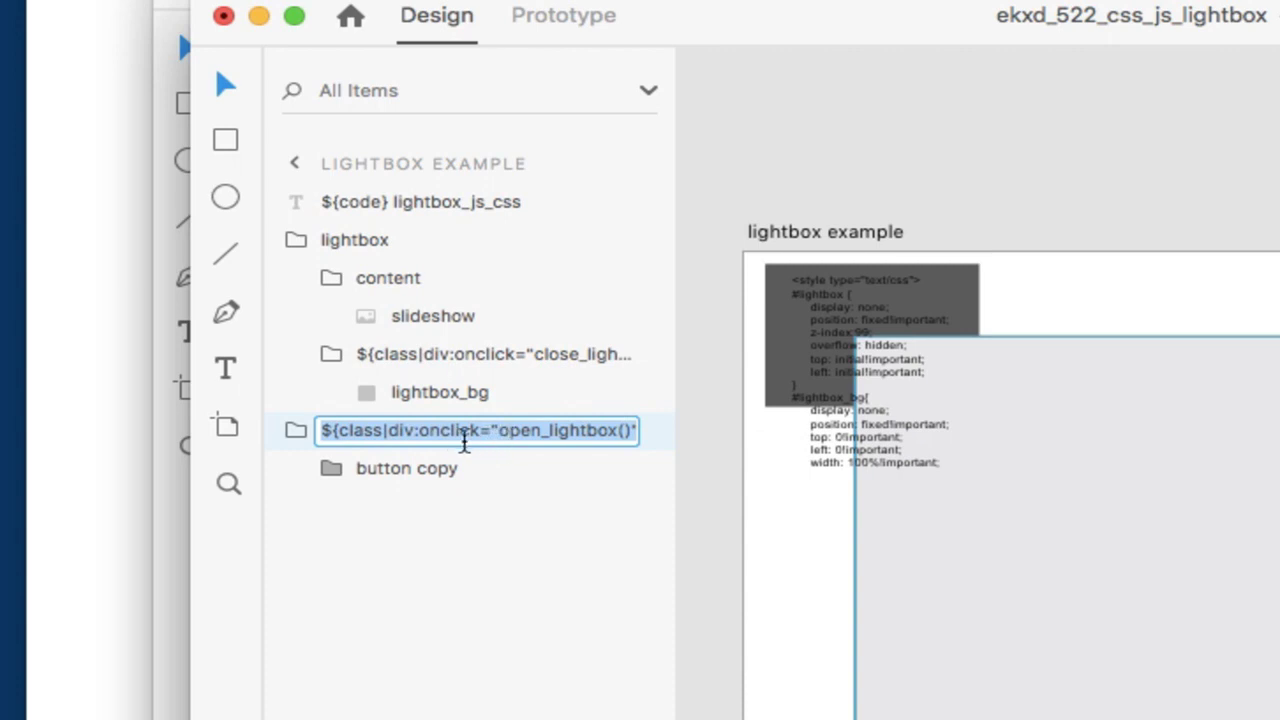
click(371, 430)
click(398, 432)
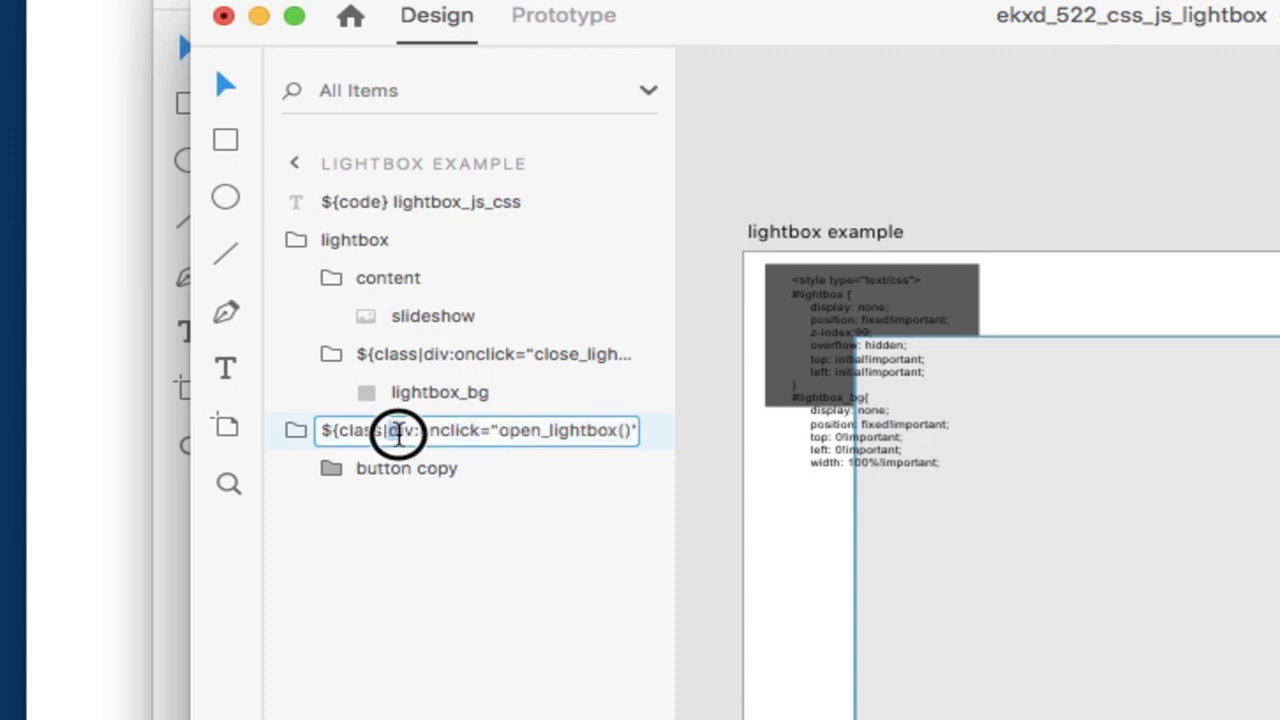
double_click(398, 432)
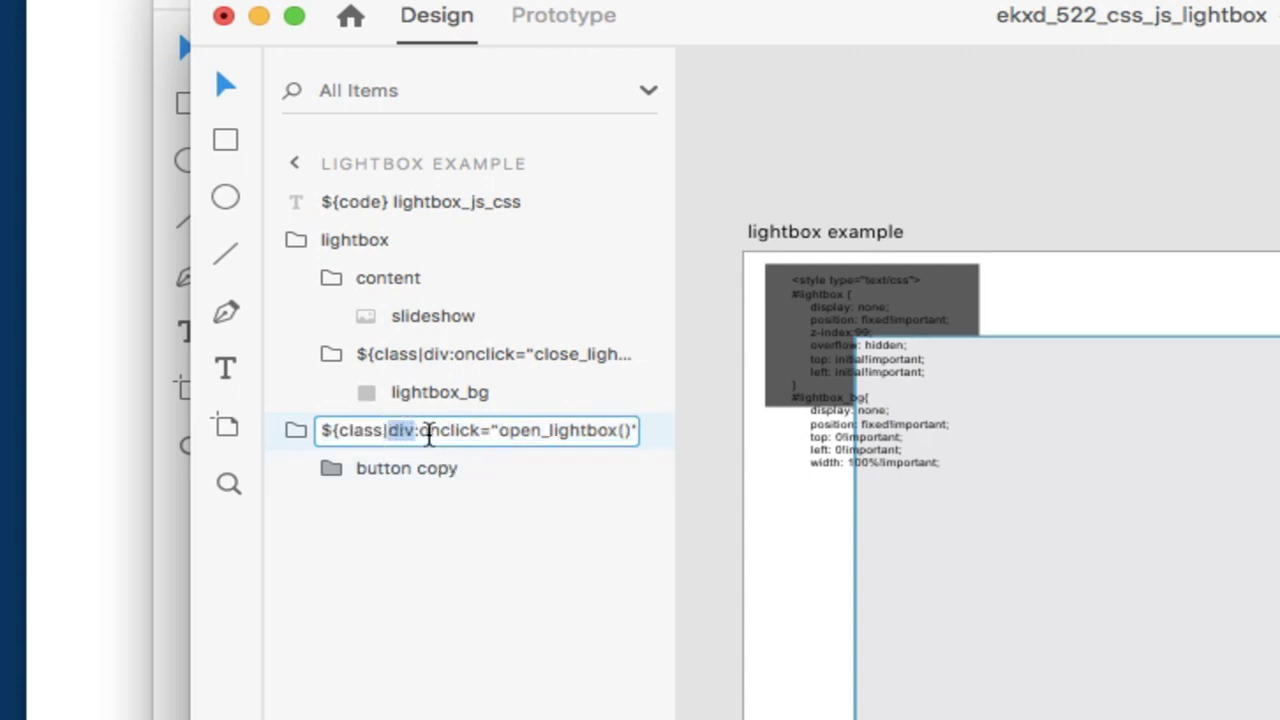
drag(421, 430, 631, 433)
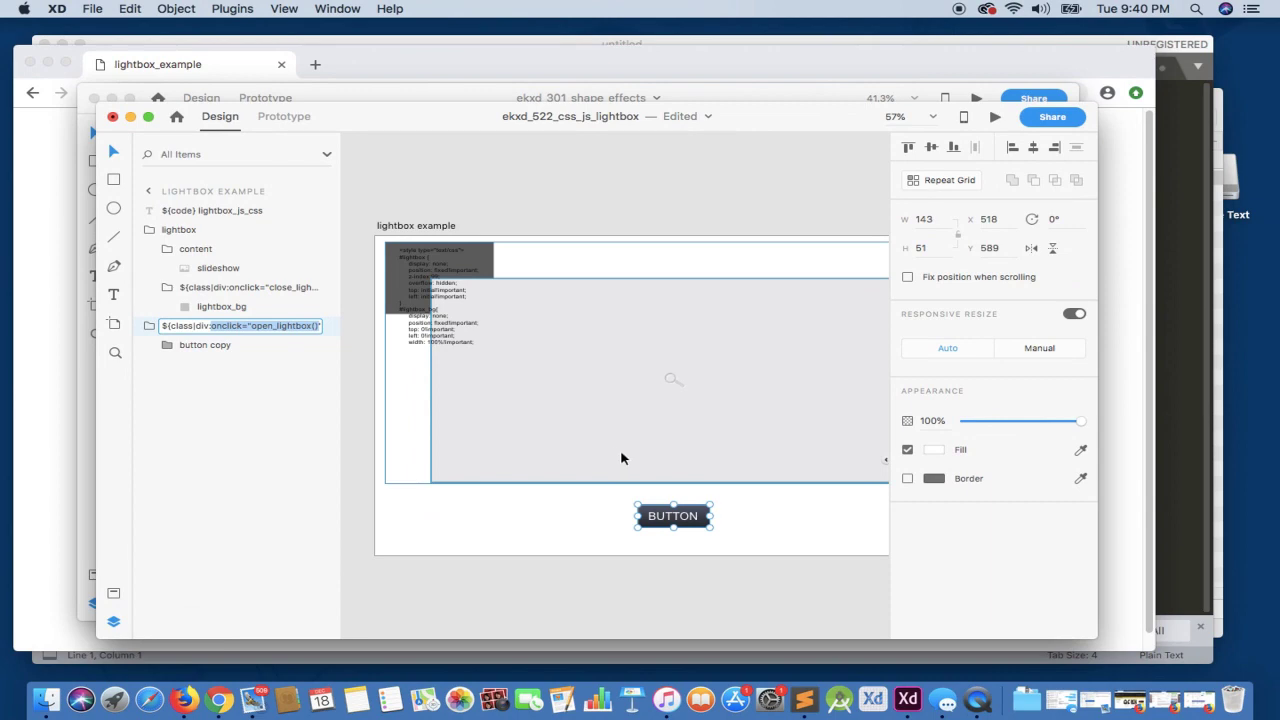
click(607, 404)
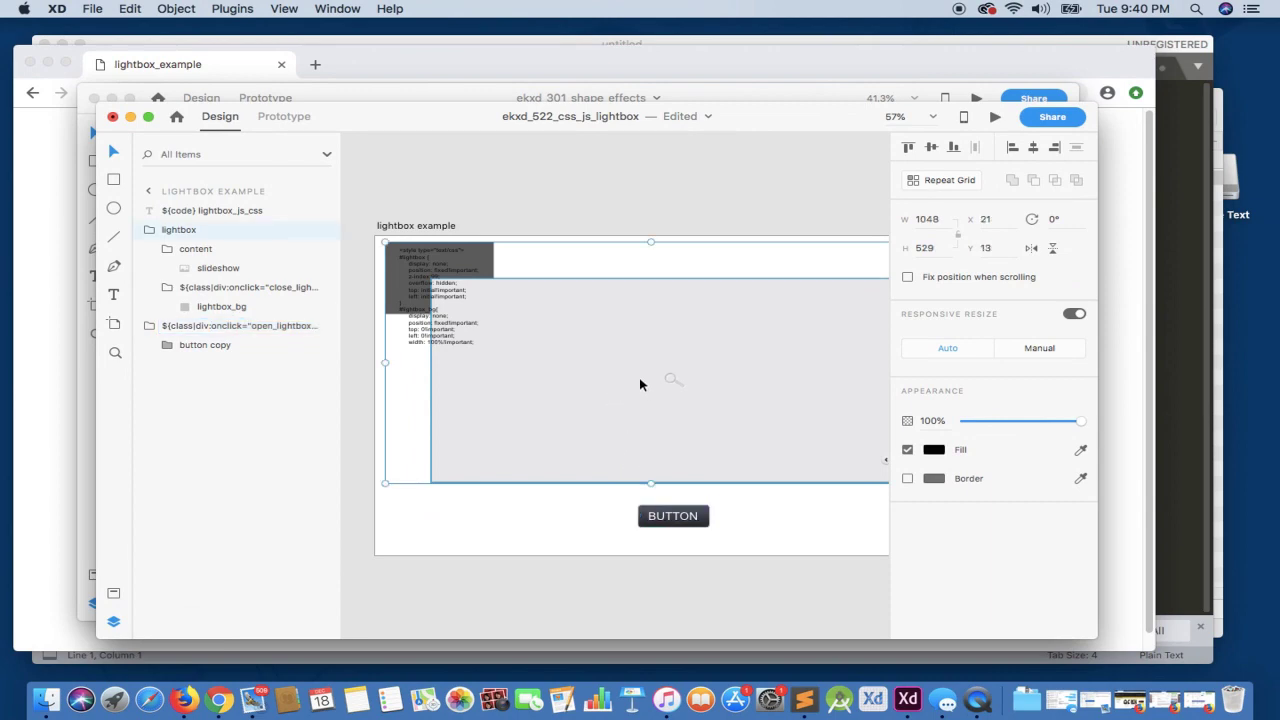
double_click(592, 382)
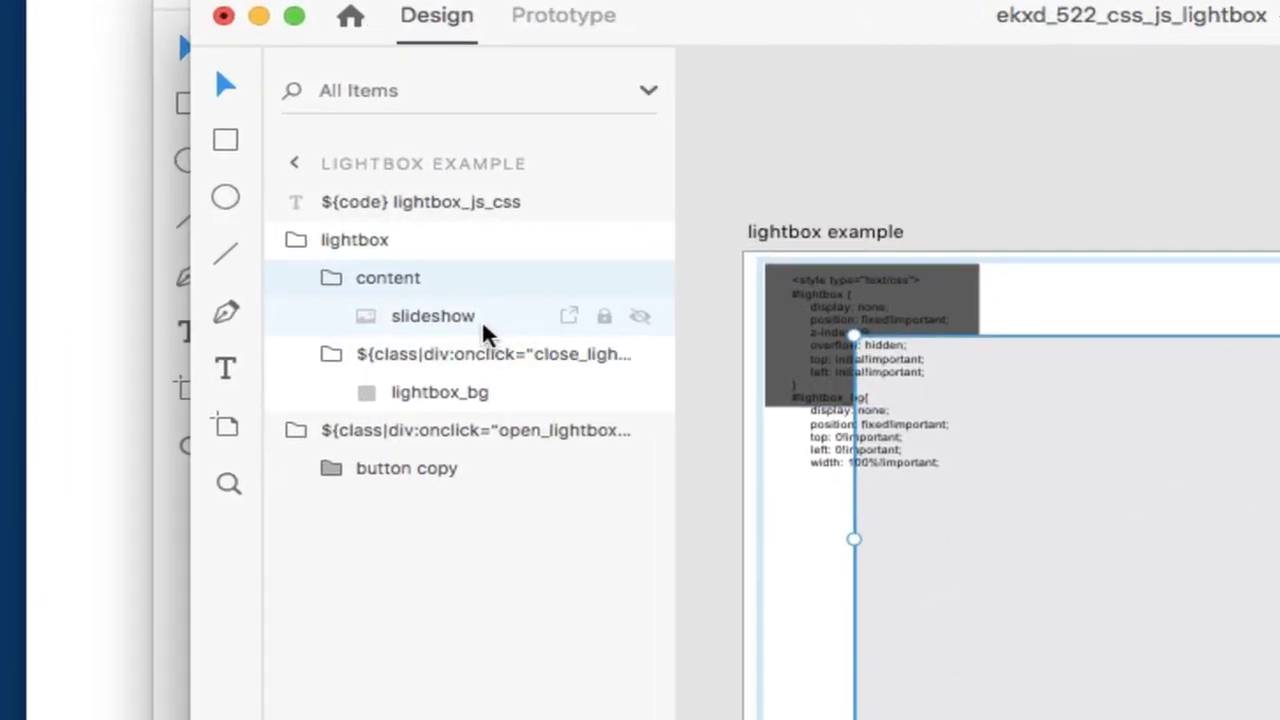
click(243, 275)
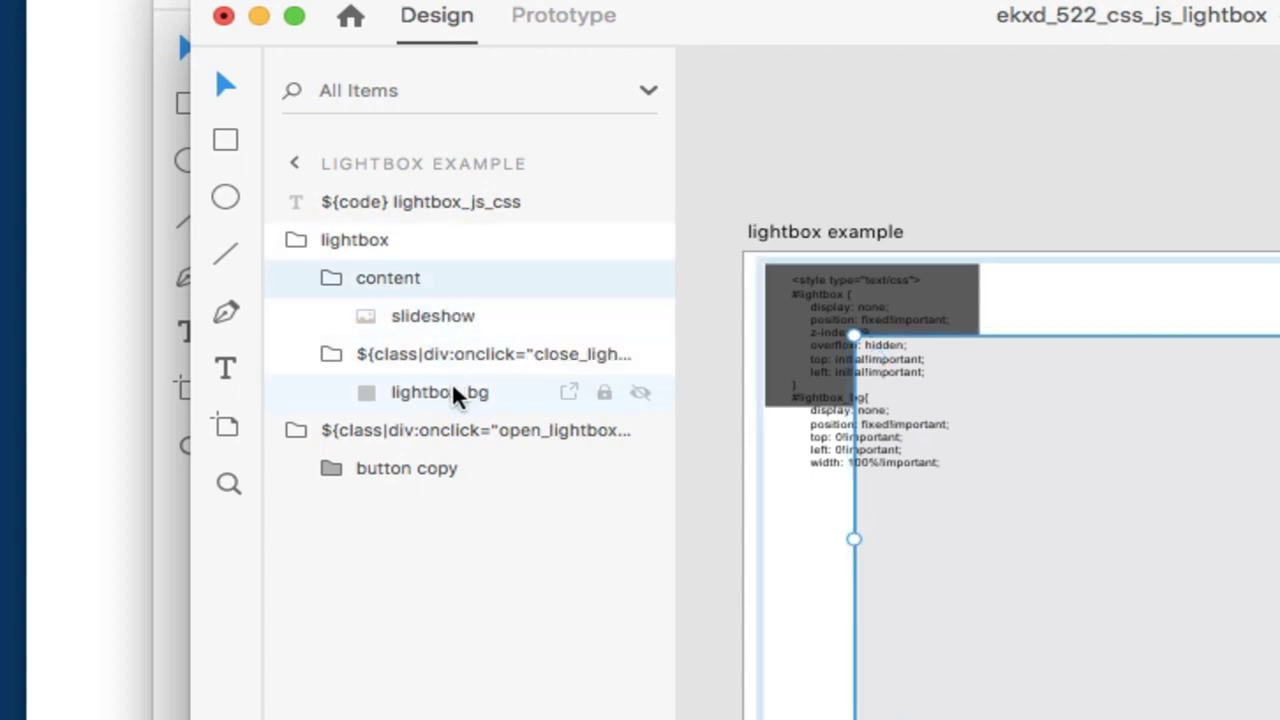
click(488, 394)
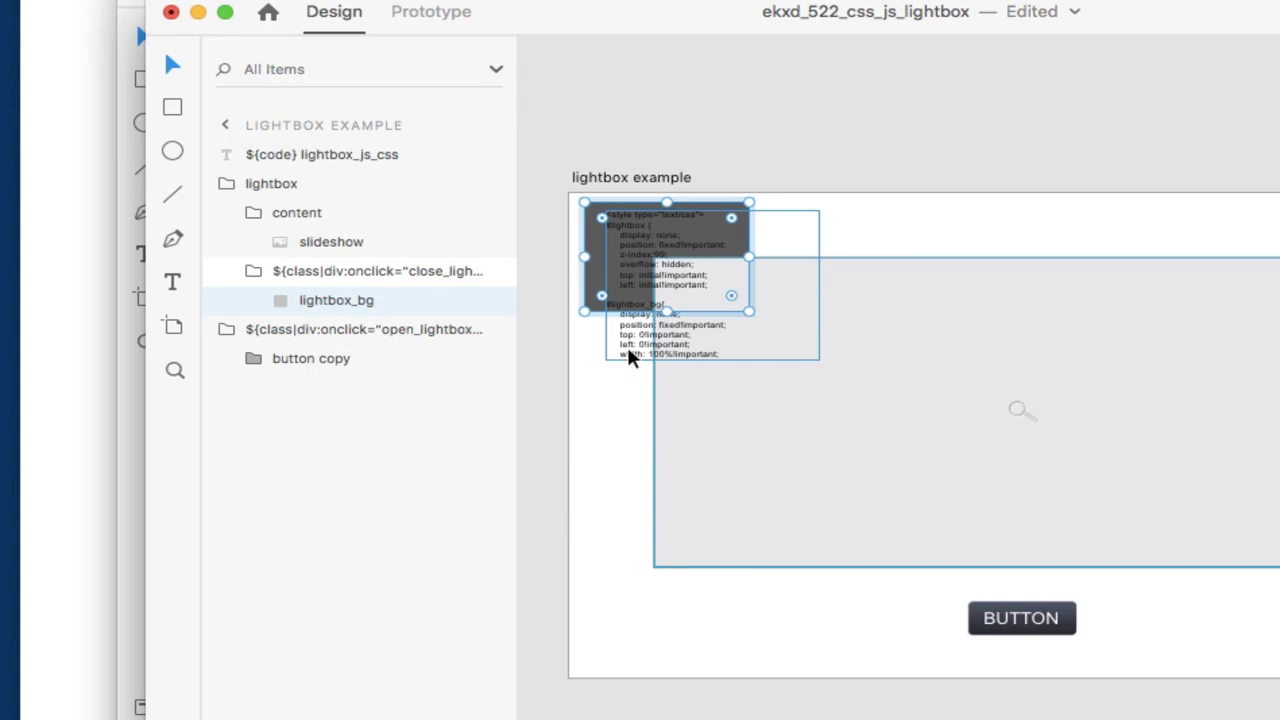
Open the ${code} lightbox_js_css text layer and copy out its full CSS and JavaScript code.
click(630, 358)
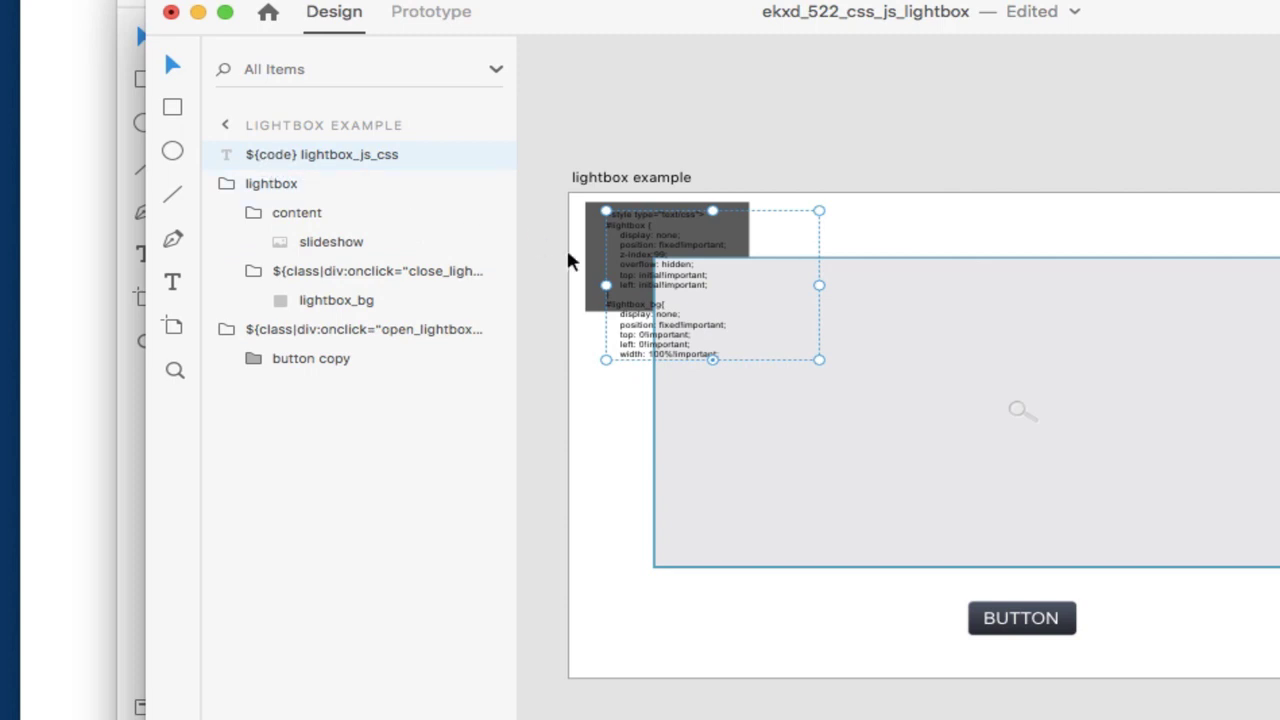
double_click(640, 360)
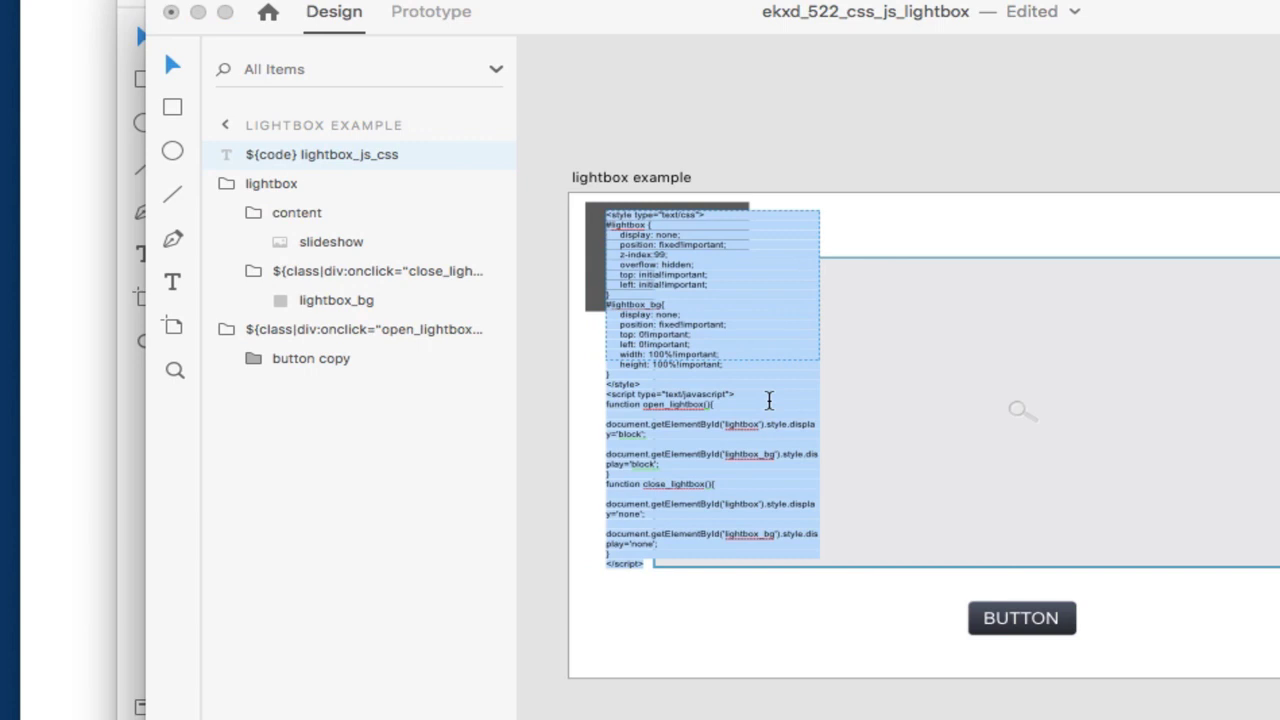
key(Escape)
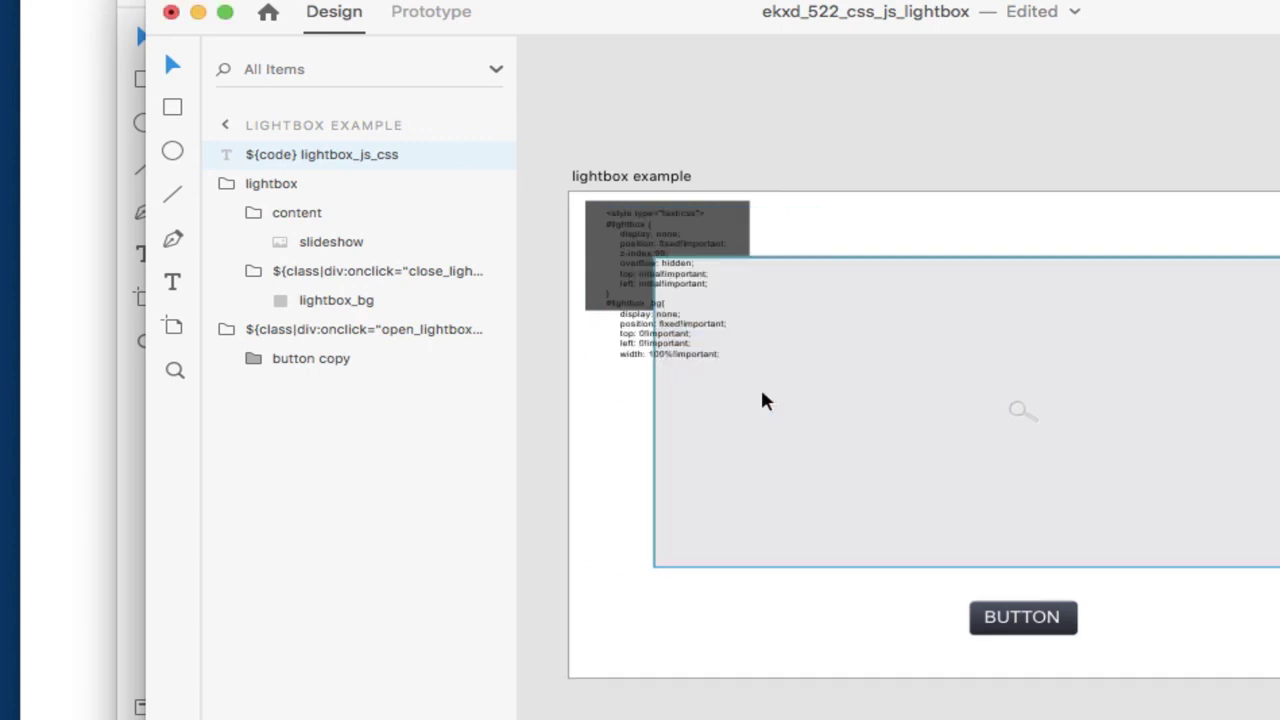
scroll(763, 401, up, 5)
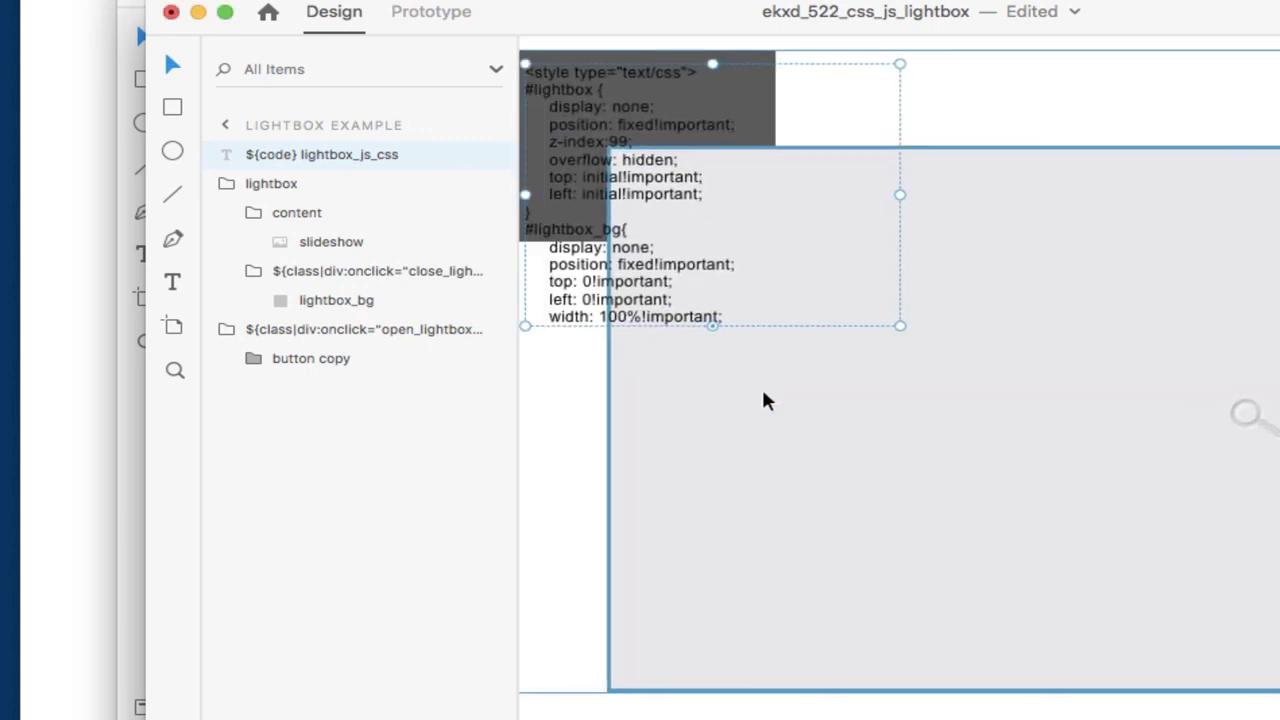
scroll(763, 401, up, 5)
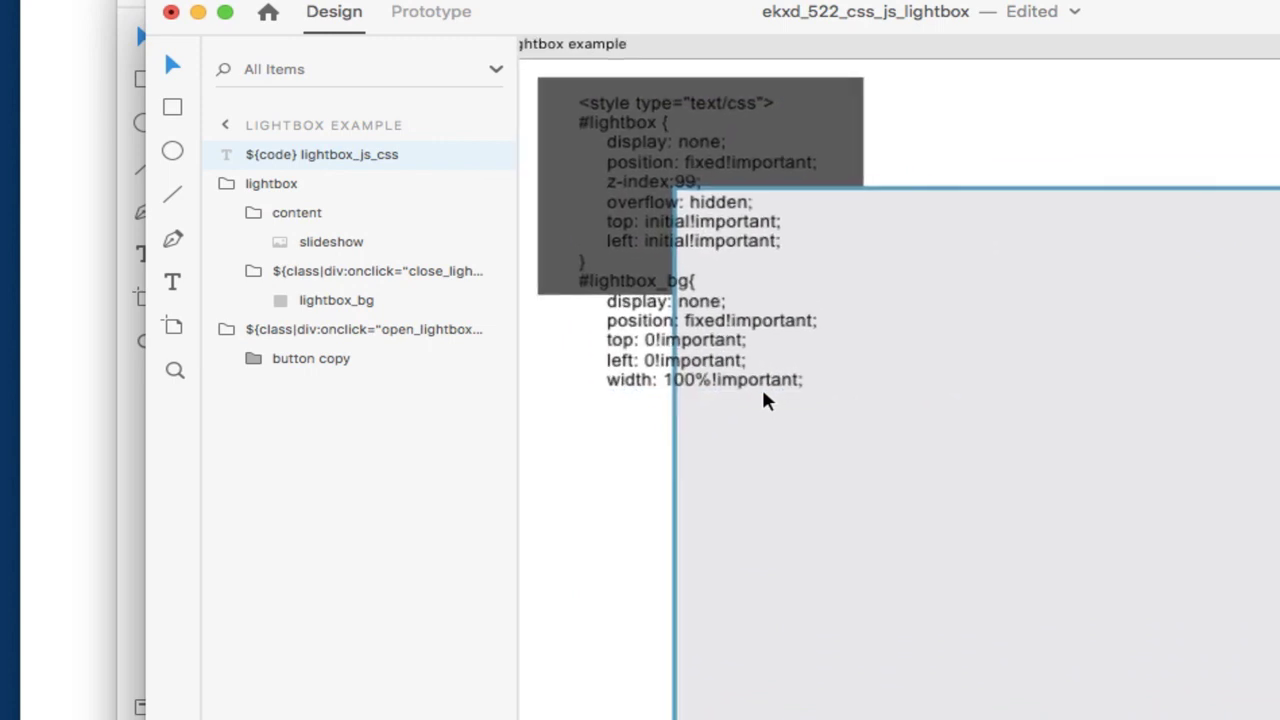
double_click(748, 380)
key(super+c)
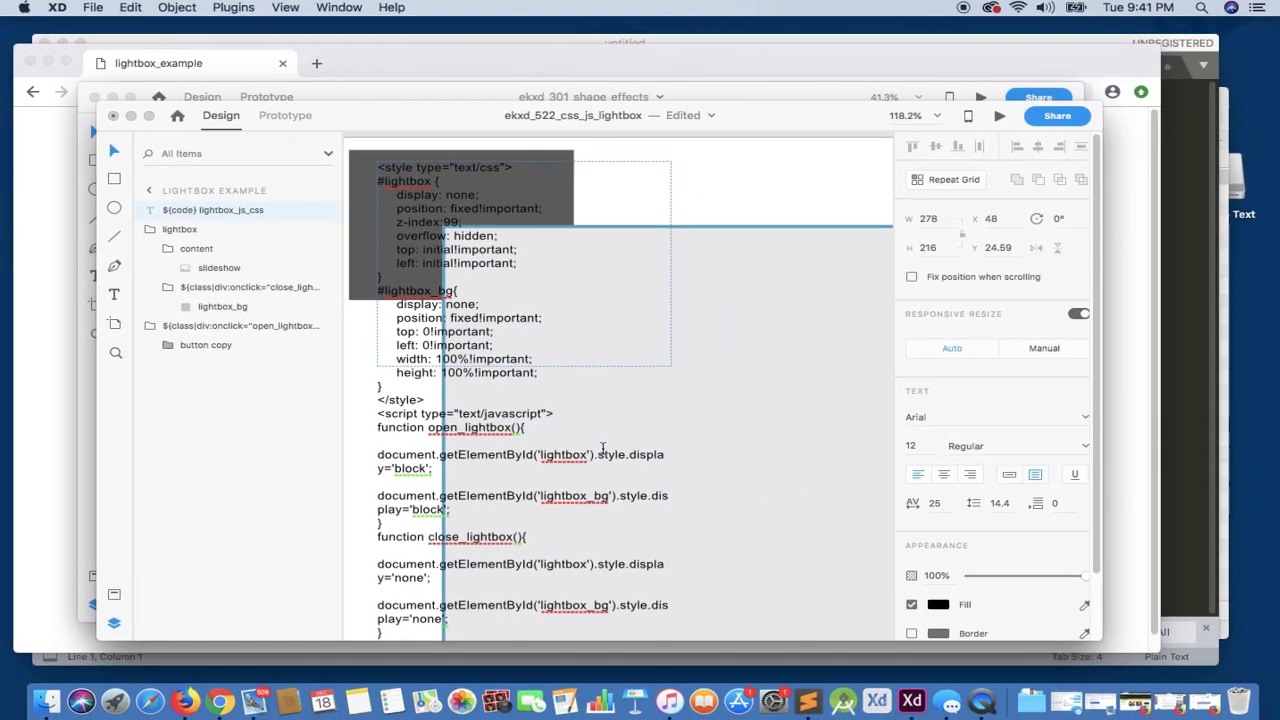
click(1088, 513)
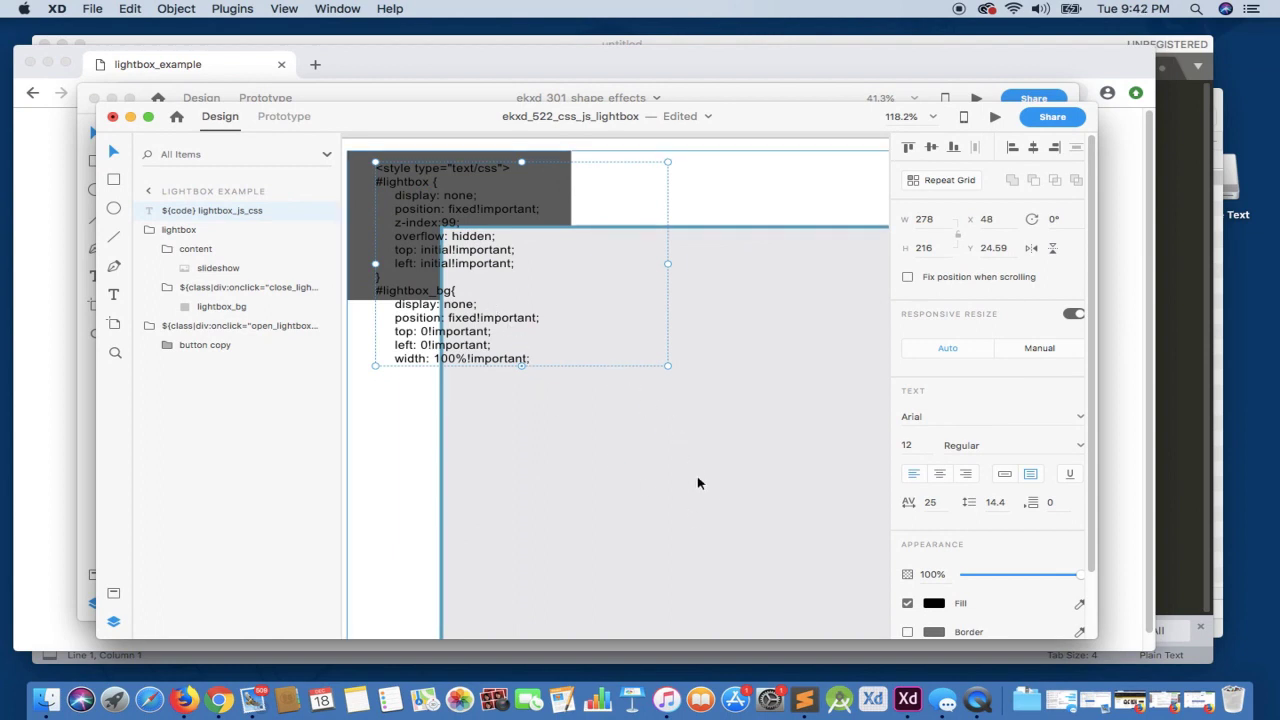
Paste the code into an empty Sublime Text tab and review the #lightbox rules, open_lightbox and close_lightbox.
click(805, 699)
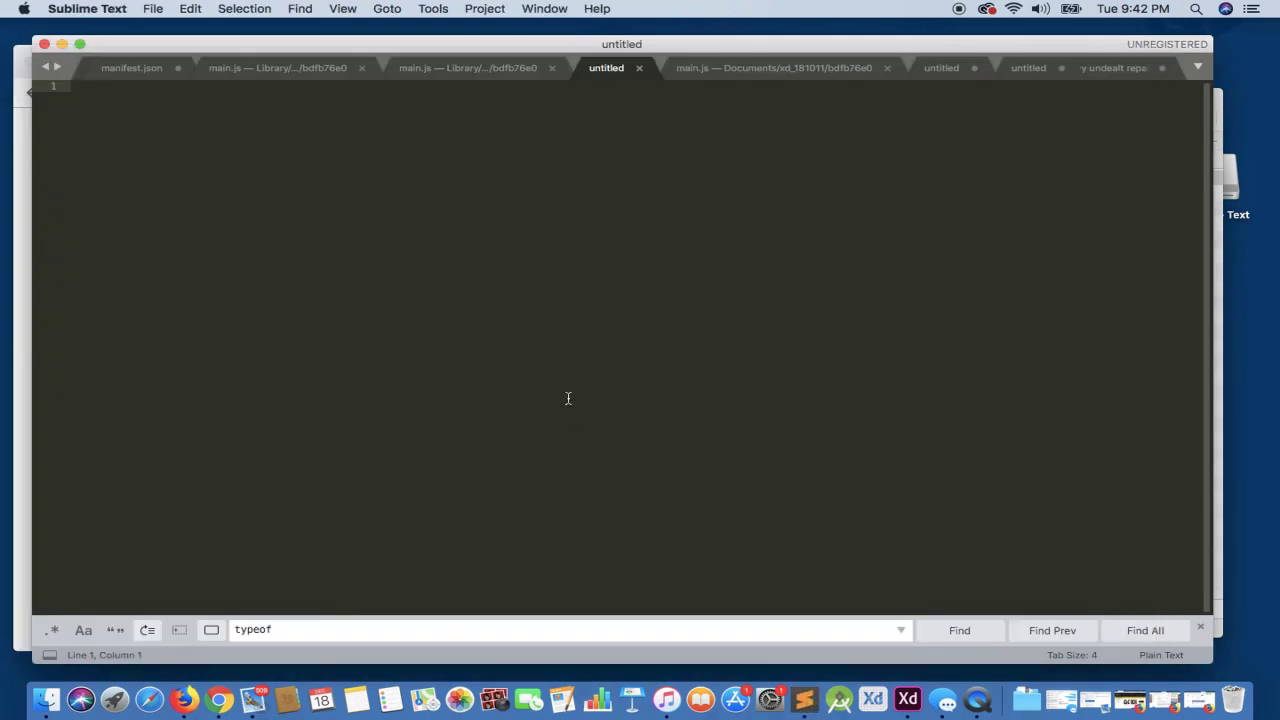
key(super+v)
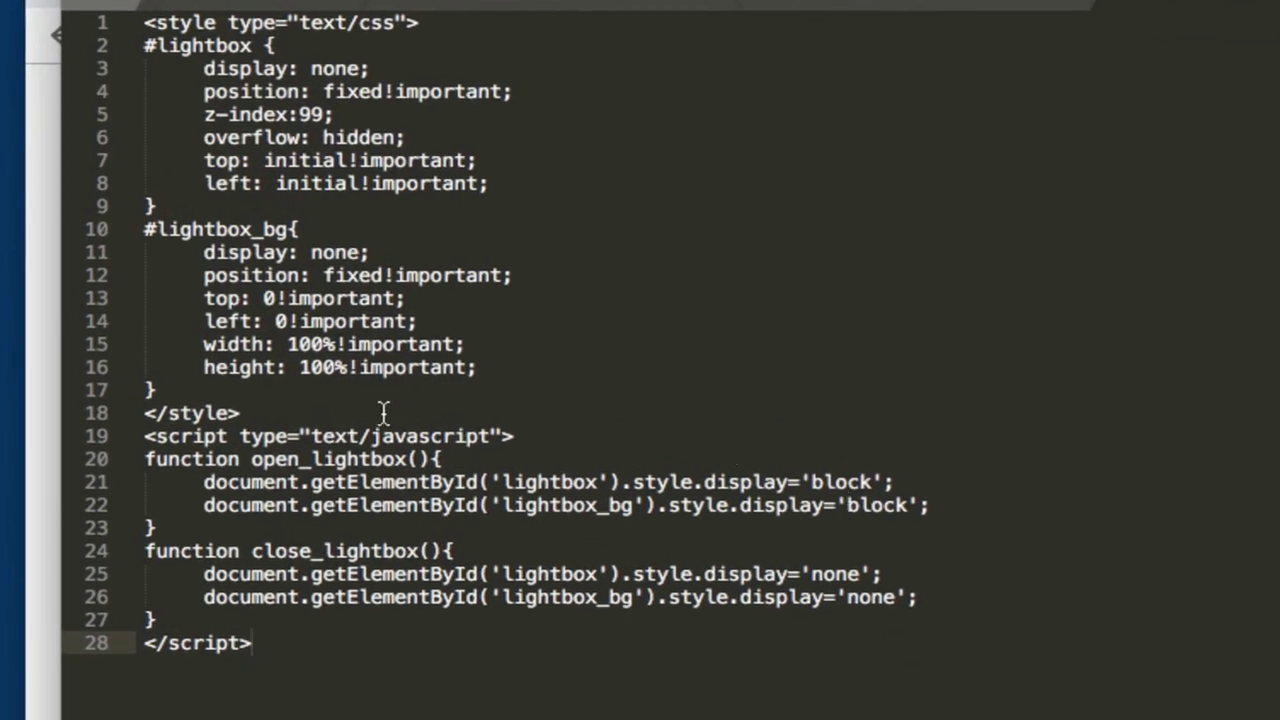
click(143, 40)
drag(143, 40, 302, 91)
click(520, 182)
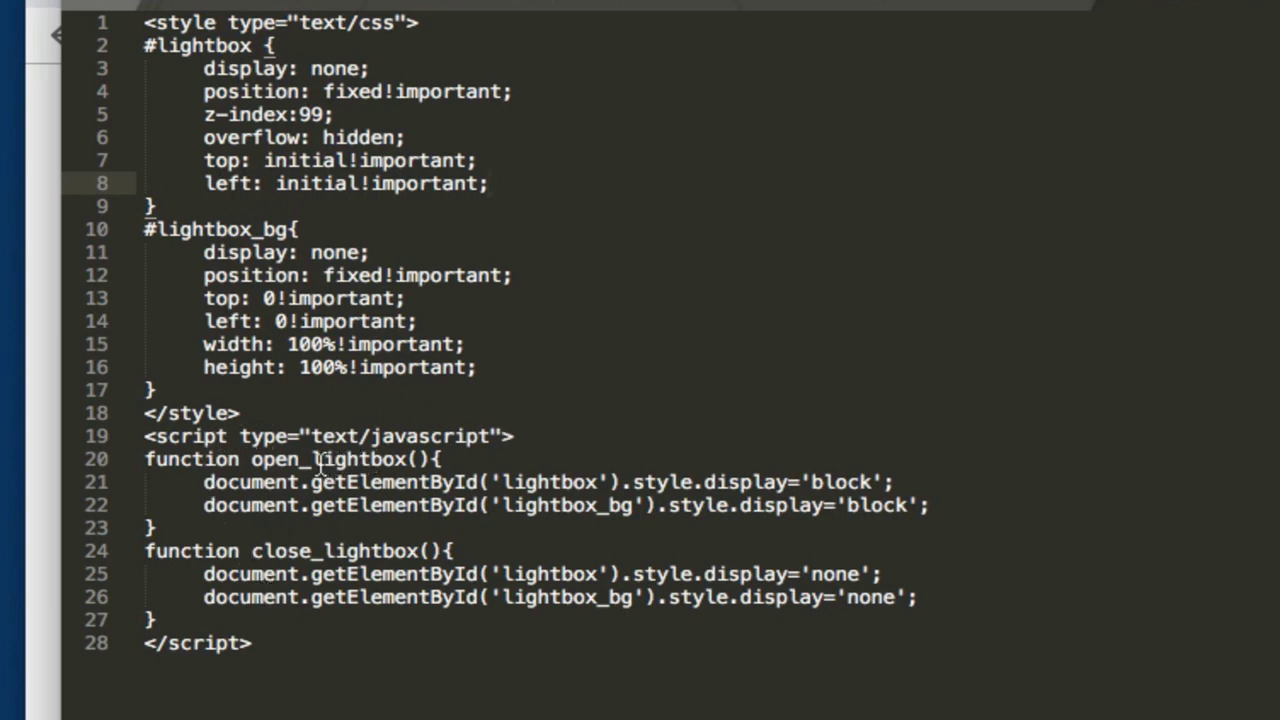
click(262, 457)
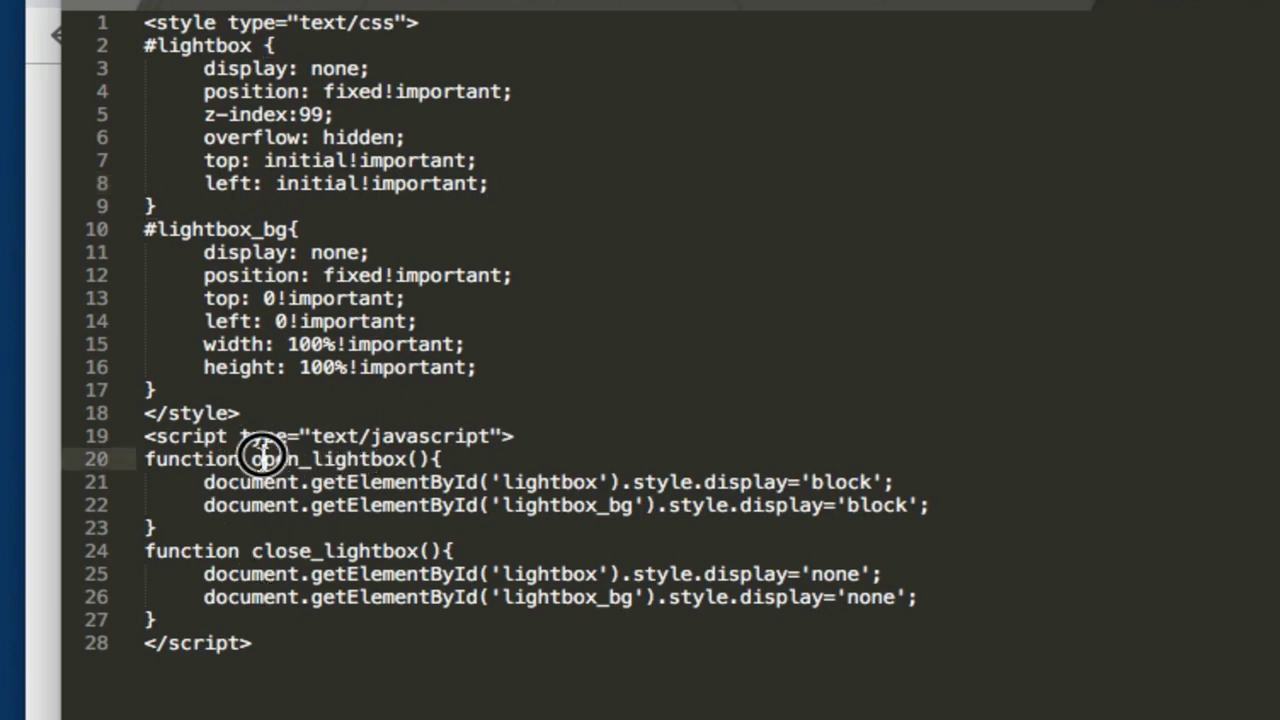
double_click(345, 548)
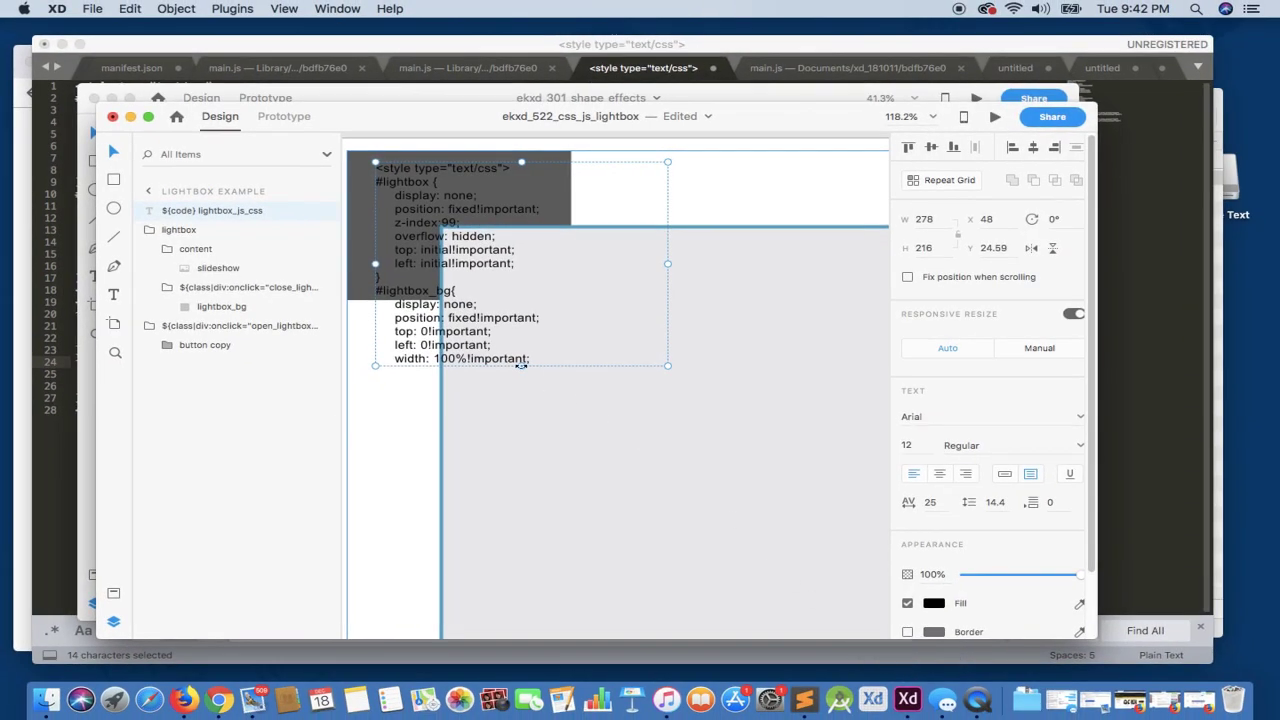
Give the lightbox group a blue #5B85D5 fill in place of black.
click(367, 318)
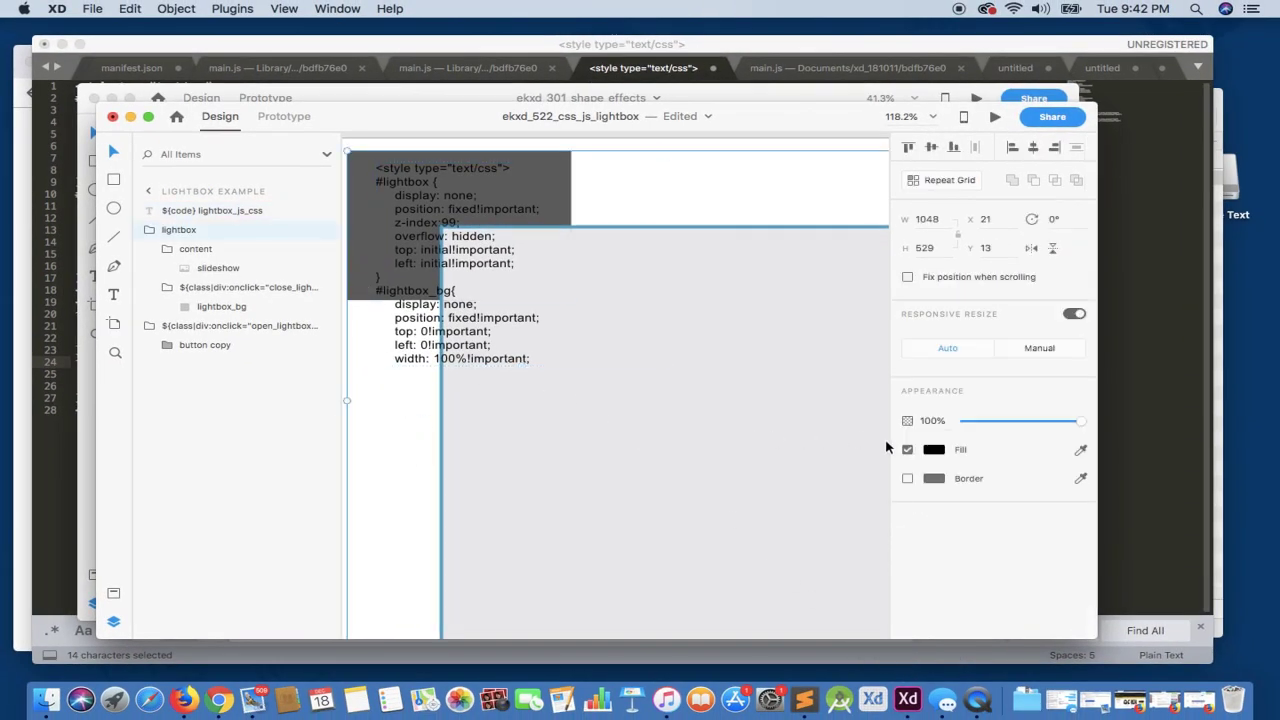
click(933, 450)
mouse_move(868, 436)
mouse_down()
mouse_move(871, 406)
mouse_move(875, 418)
mouse_up()
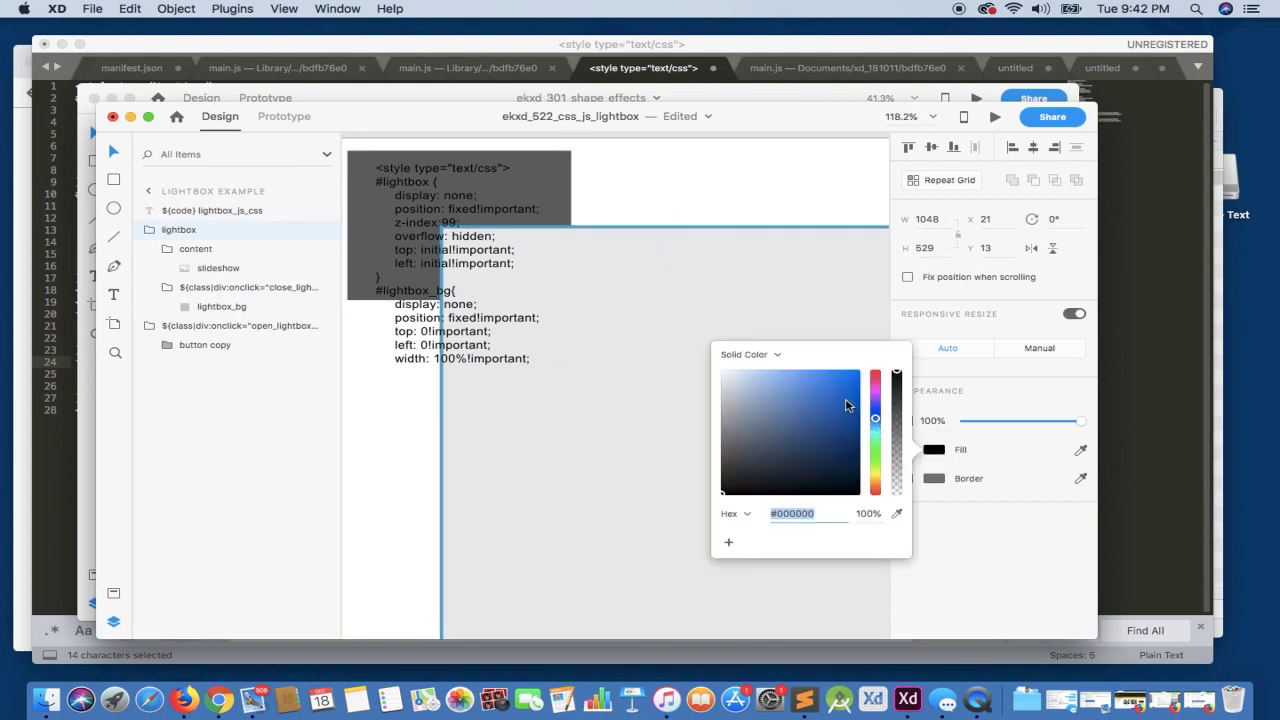
drag(815, 386, 800, 394)
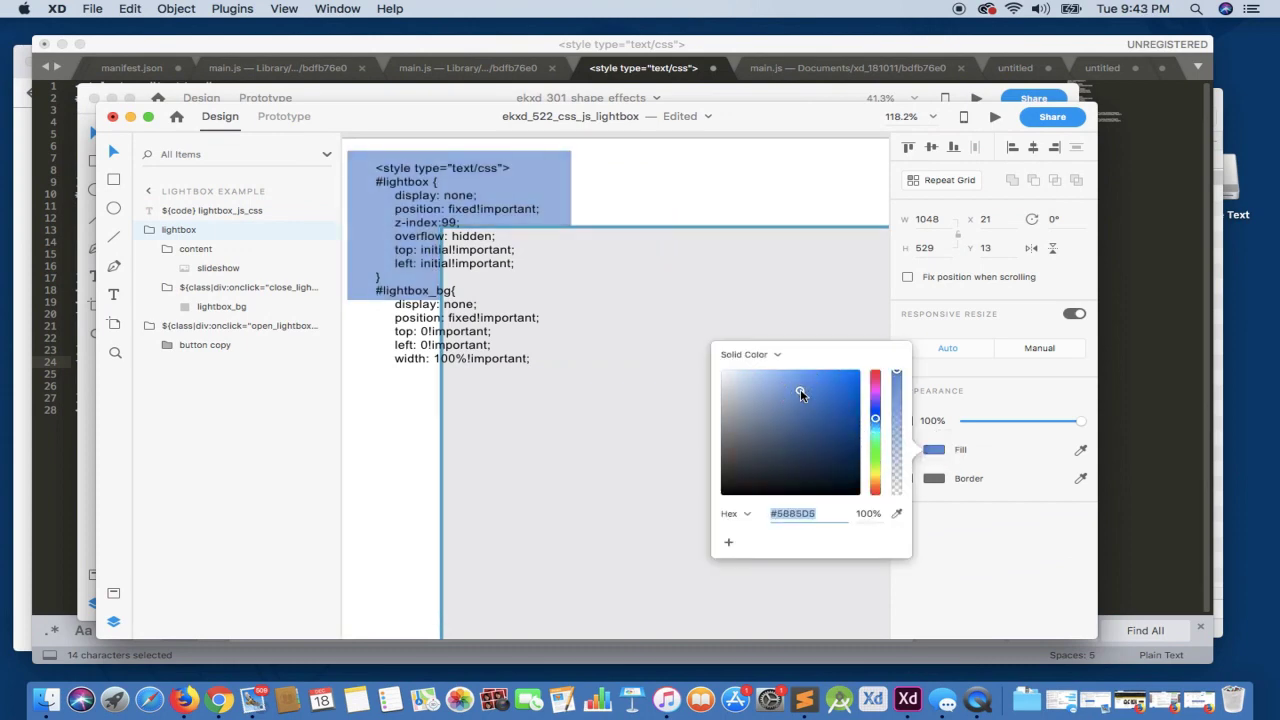
Delete the '${code} ' prefix so the code text layer reads lightbox_js_css.
click(729, 192)
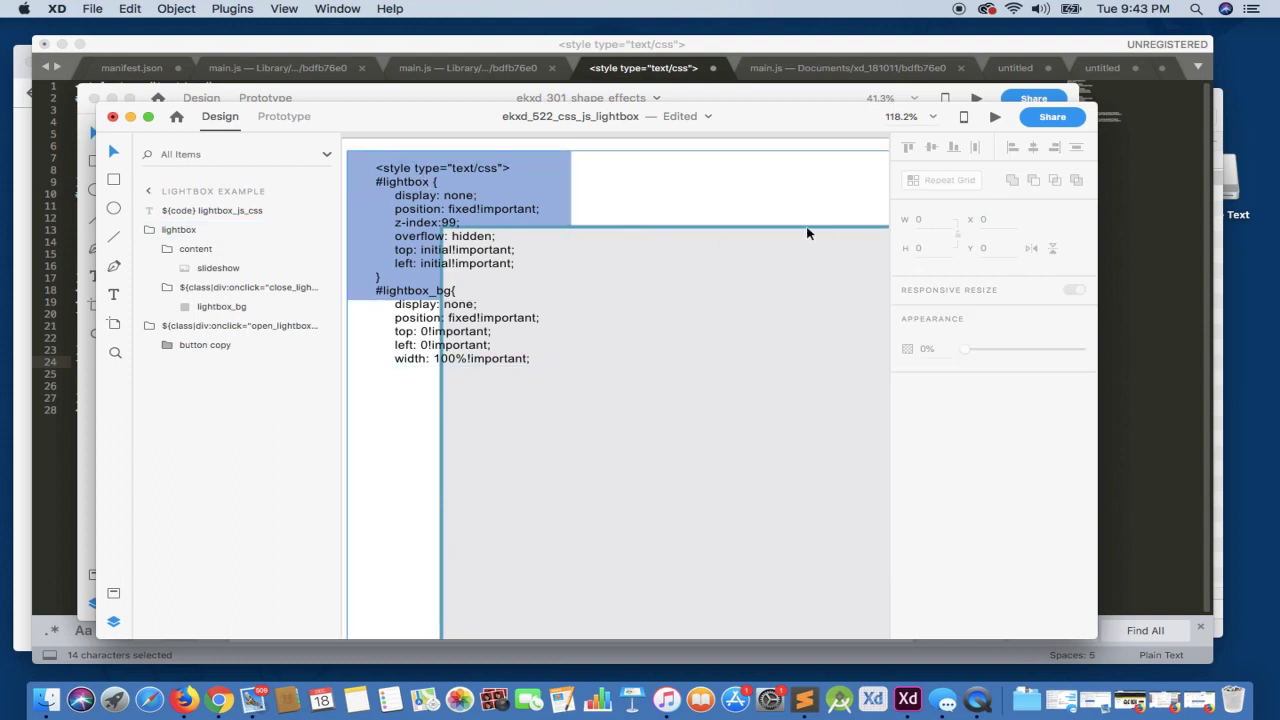
scroll(812, 232, down, 5)
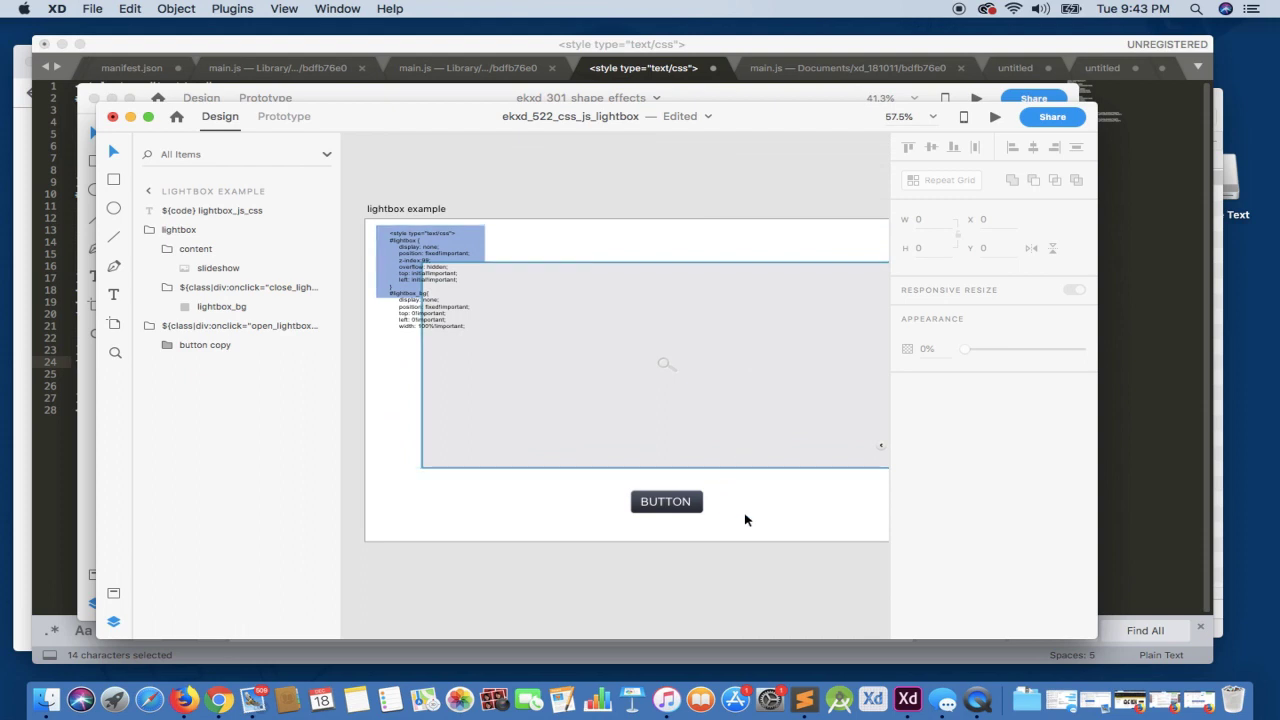
click(427, 321)
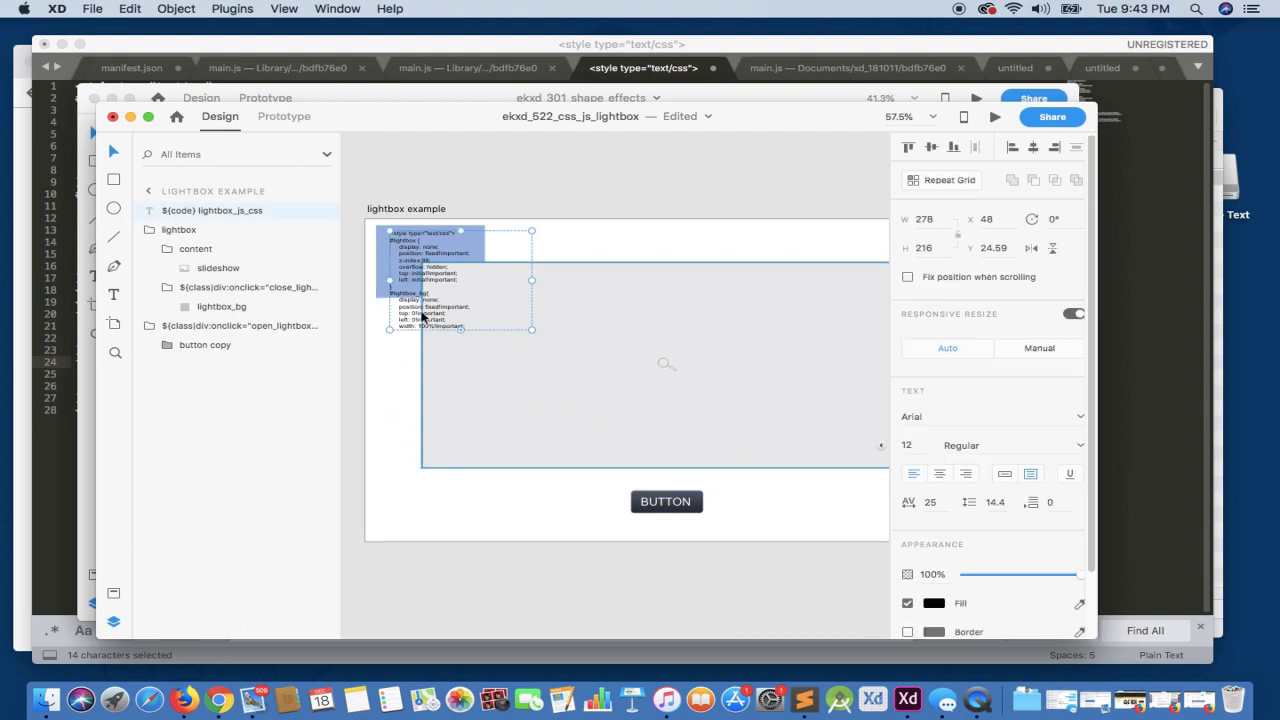
double_click(197, 212)
click(197, 211)
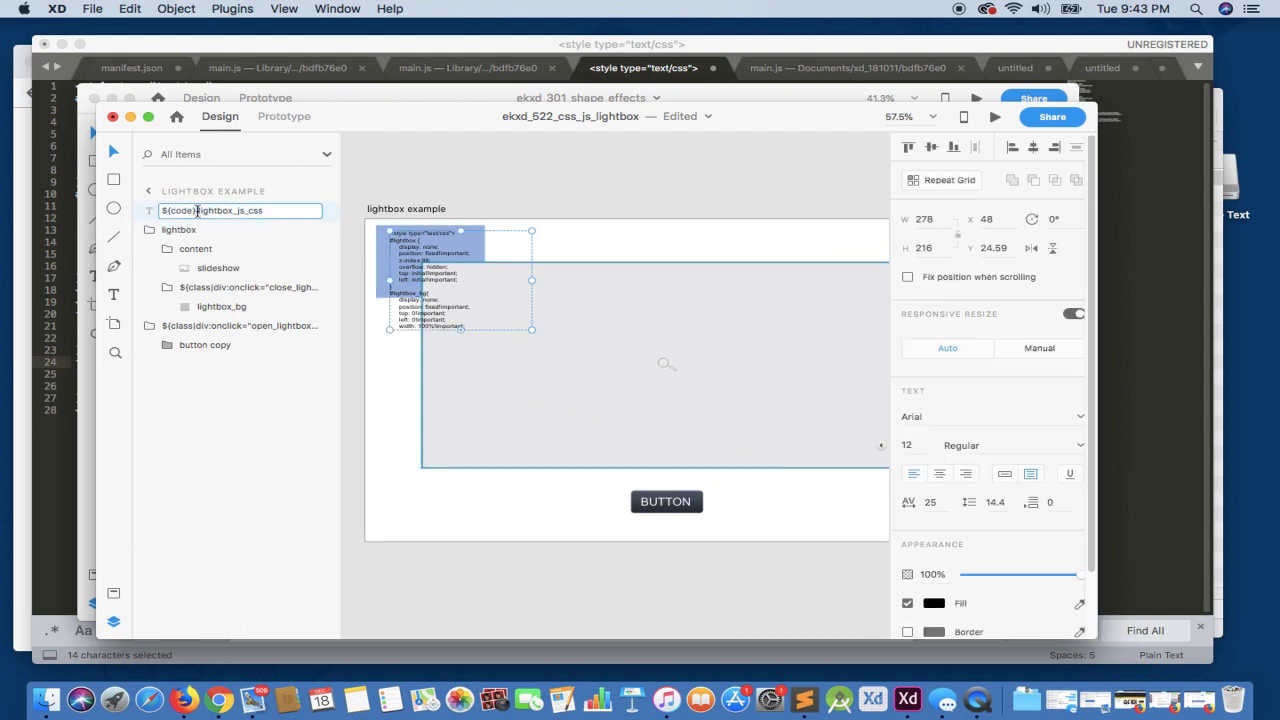
drag(197, 211, 109, 208)
key(BackSpace)
key(Return)
Export the design as an HTML5 page into the chosen folder.
click(241, 10)
mouse_move(266, 32)
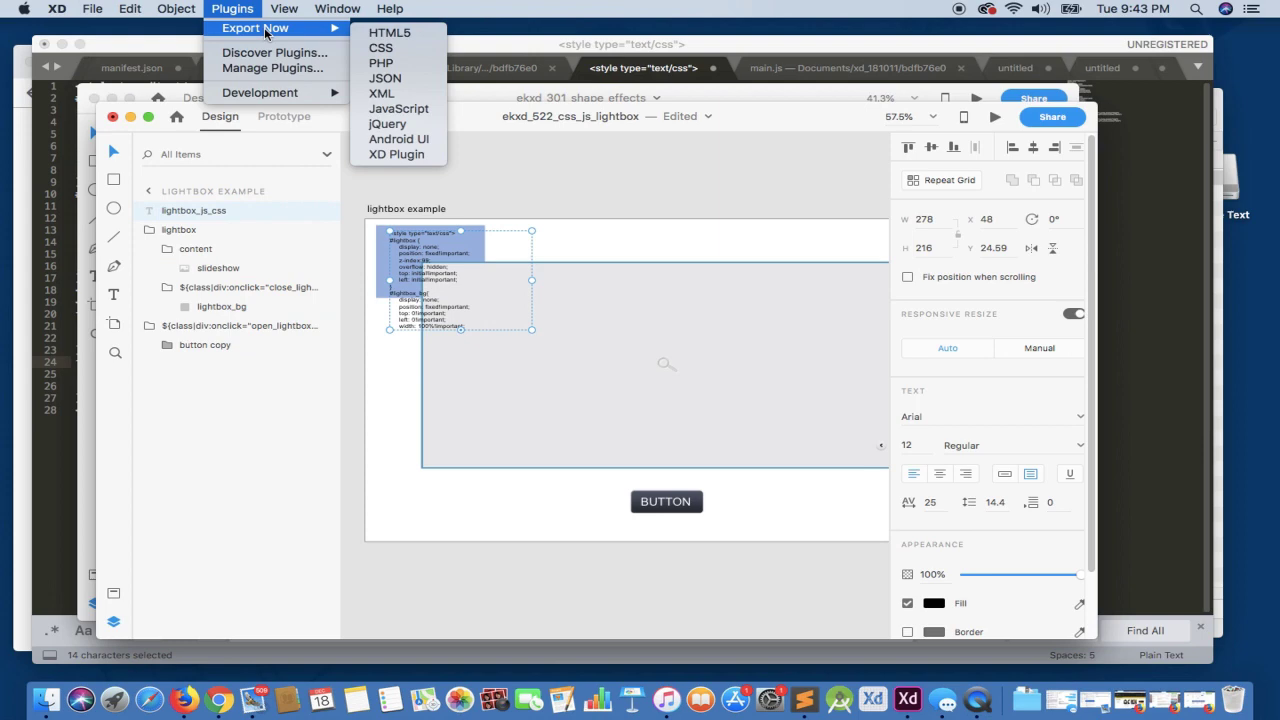
click(395, 33)
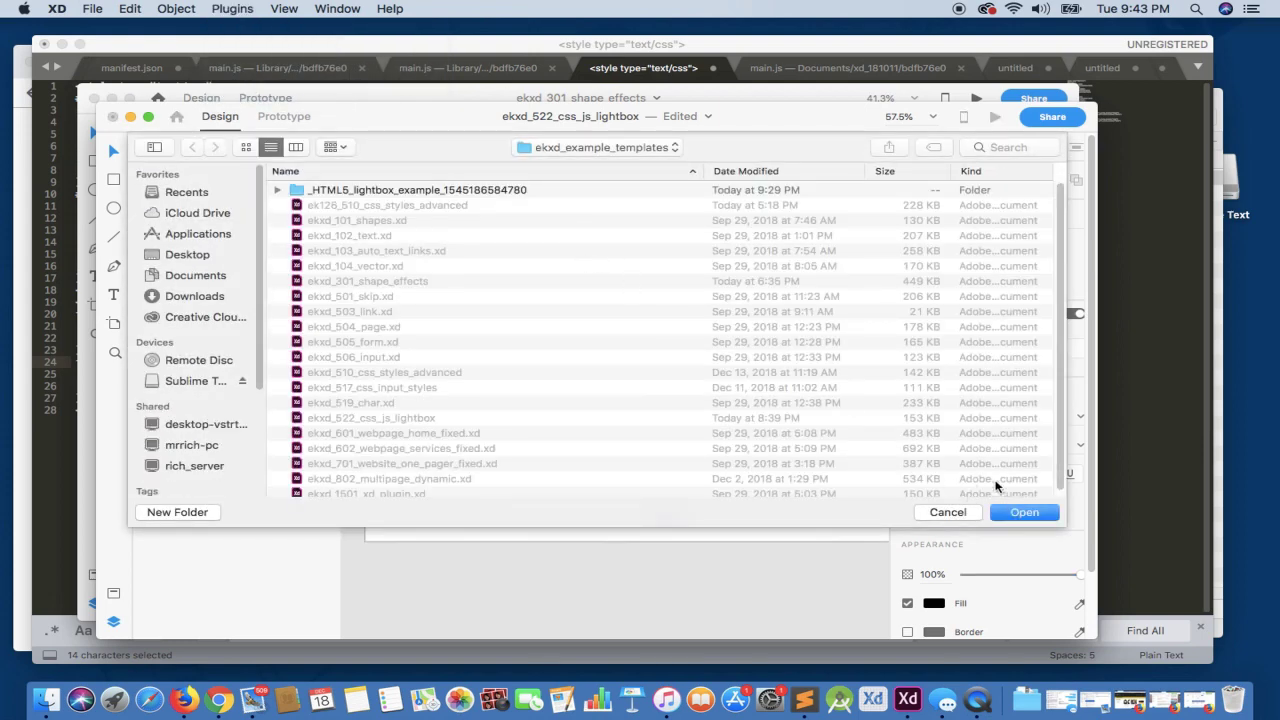
click(1025, 514)
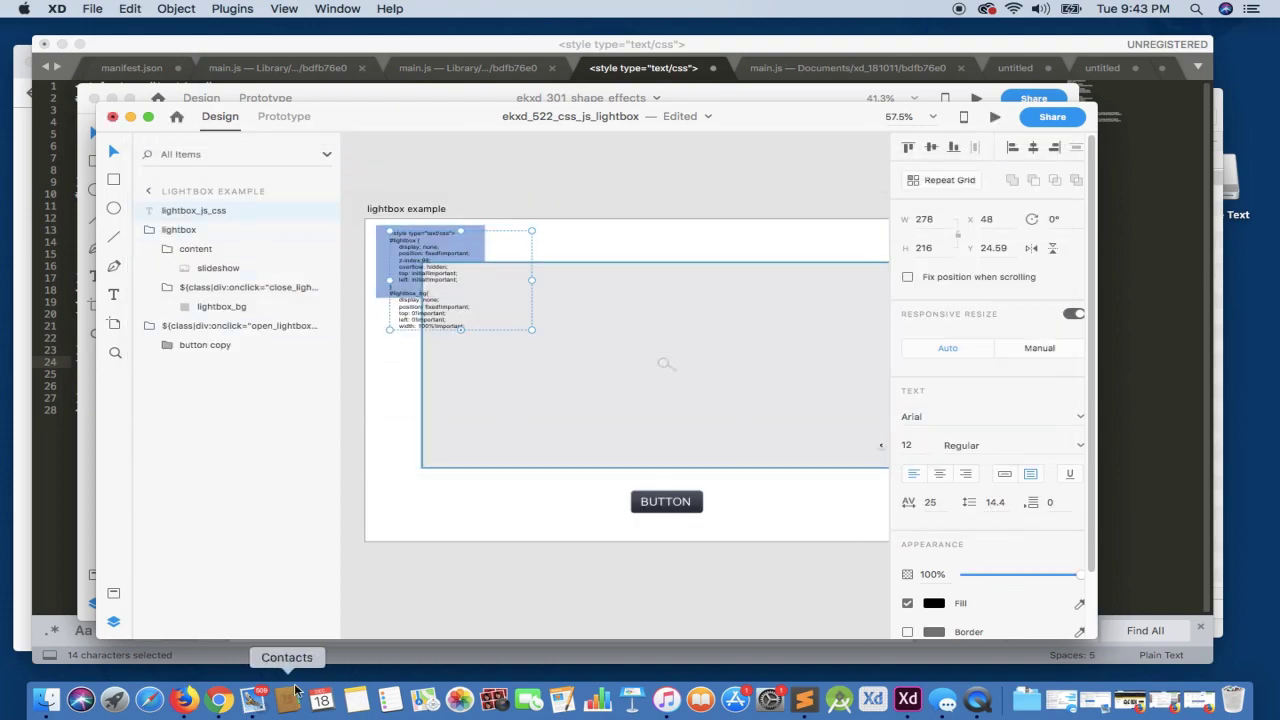
In Finder, move the two exported folders to the trash.
click(47, 700)
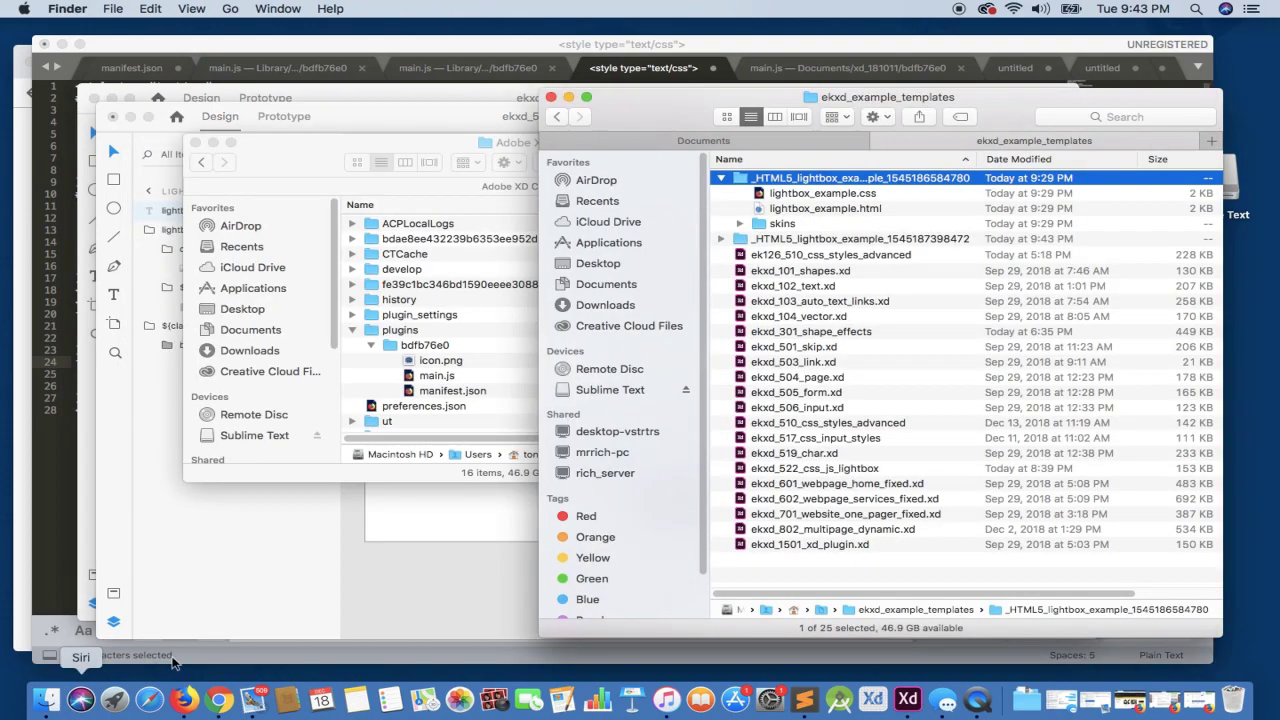
click(721, 178)
shift+click(775, 194)
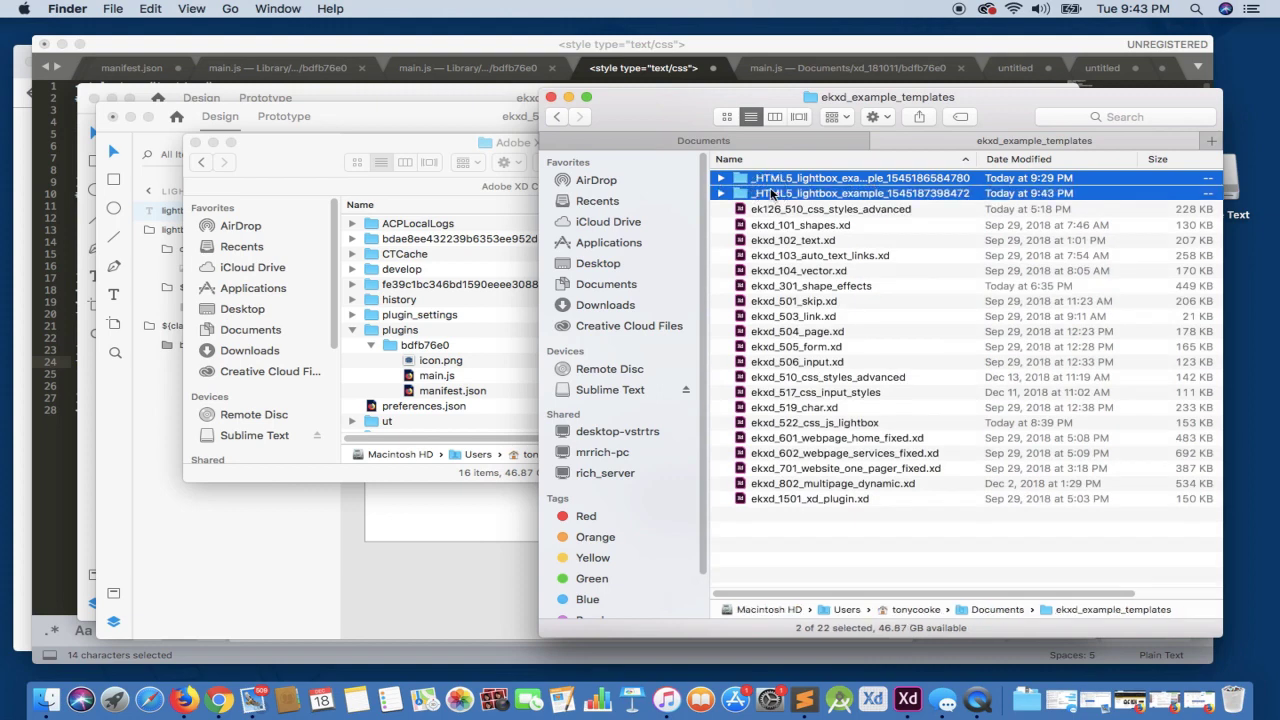
right_click(774, 192)
click(820, 246)
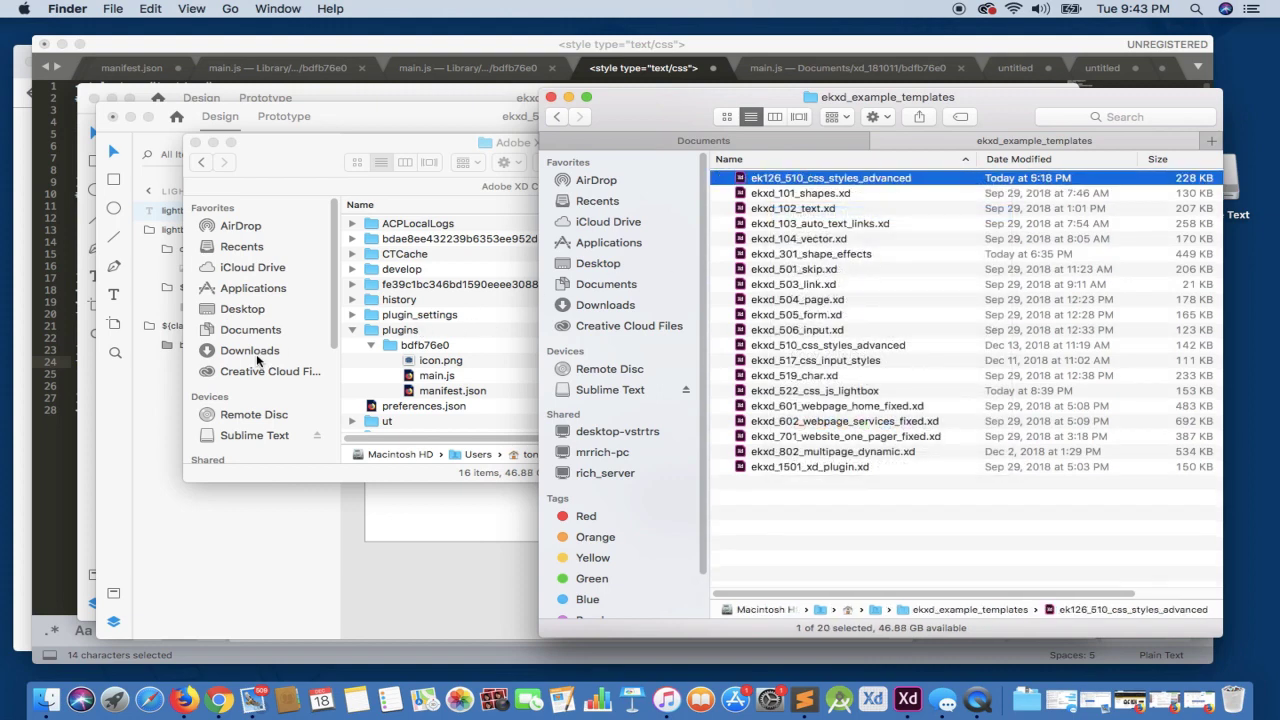
In Chrome, open a blank new tab and close the old lightbox_example page.
click(31, 480)
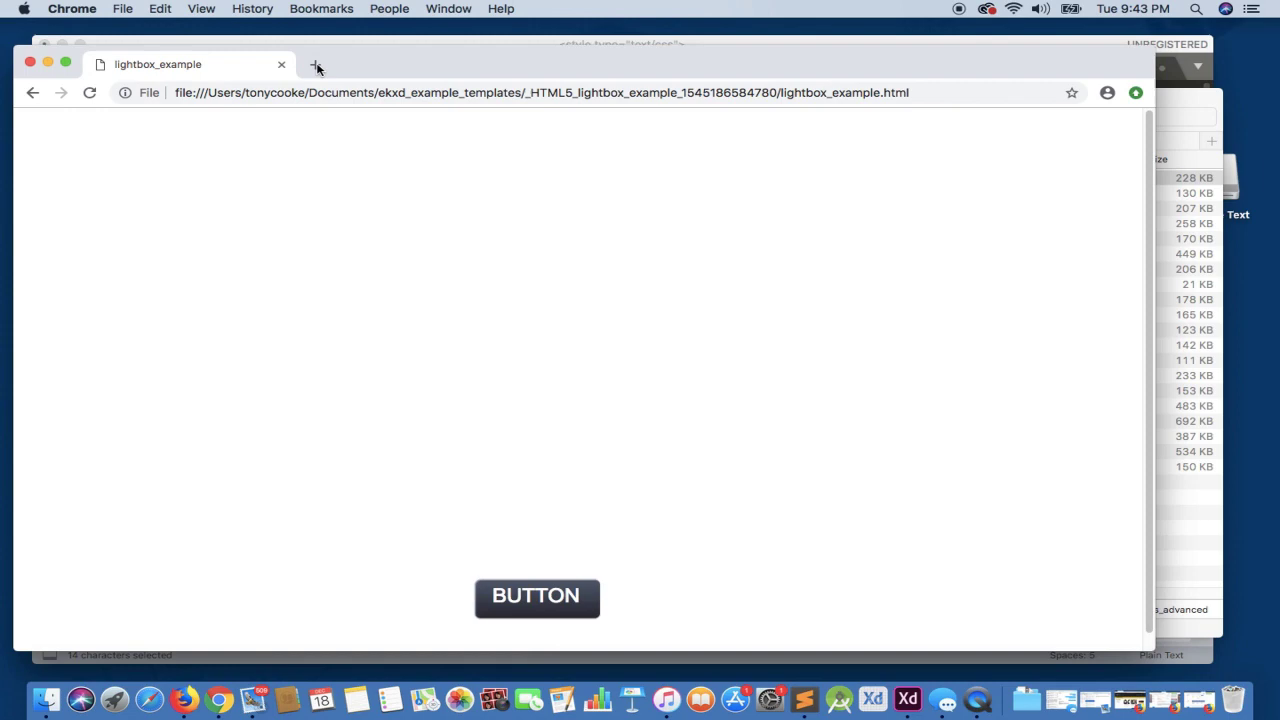
click(315, 64)
click(285, 66)
click(282, 64)
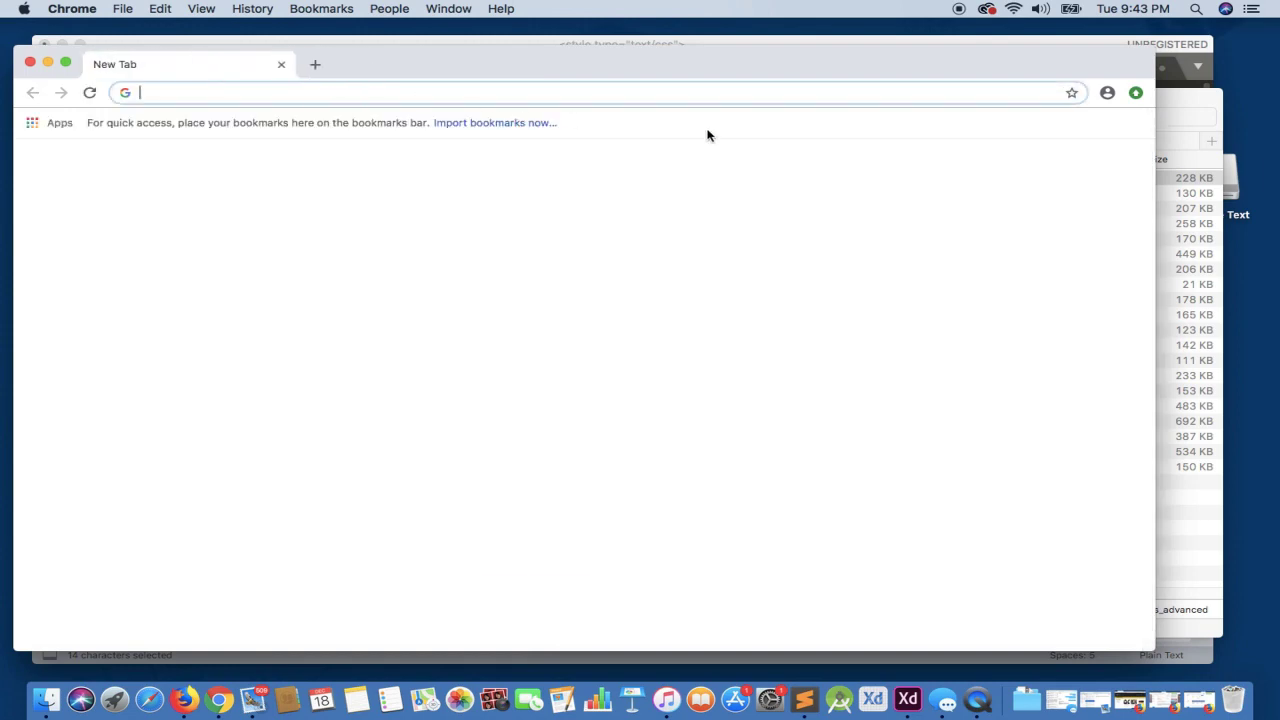
click(1175, 116)
Export the Adobe XD design as HTML5 to the example templates folder.
click(907, 699)
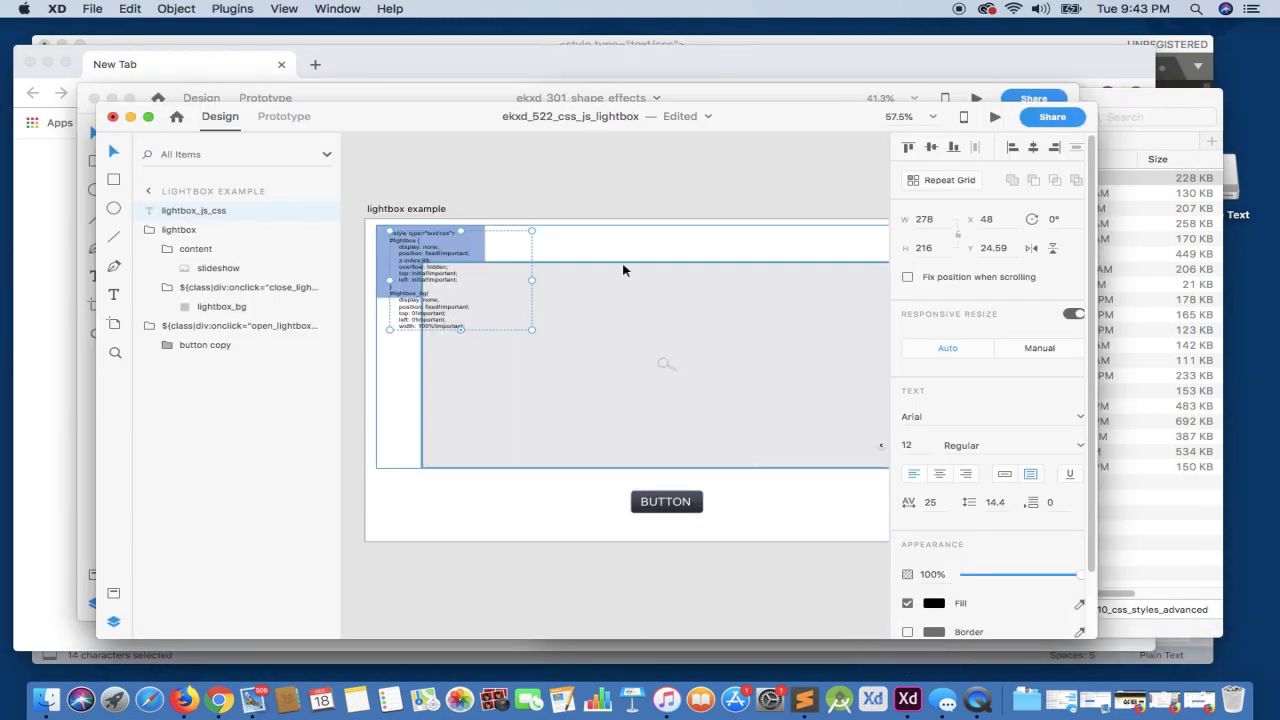
click(234, 8)
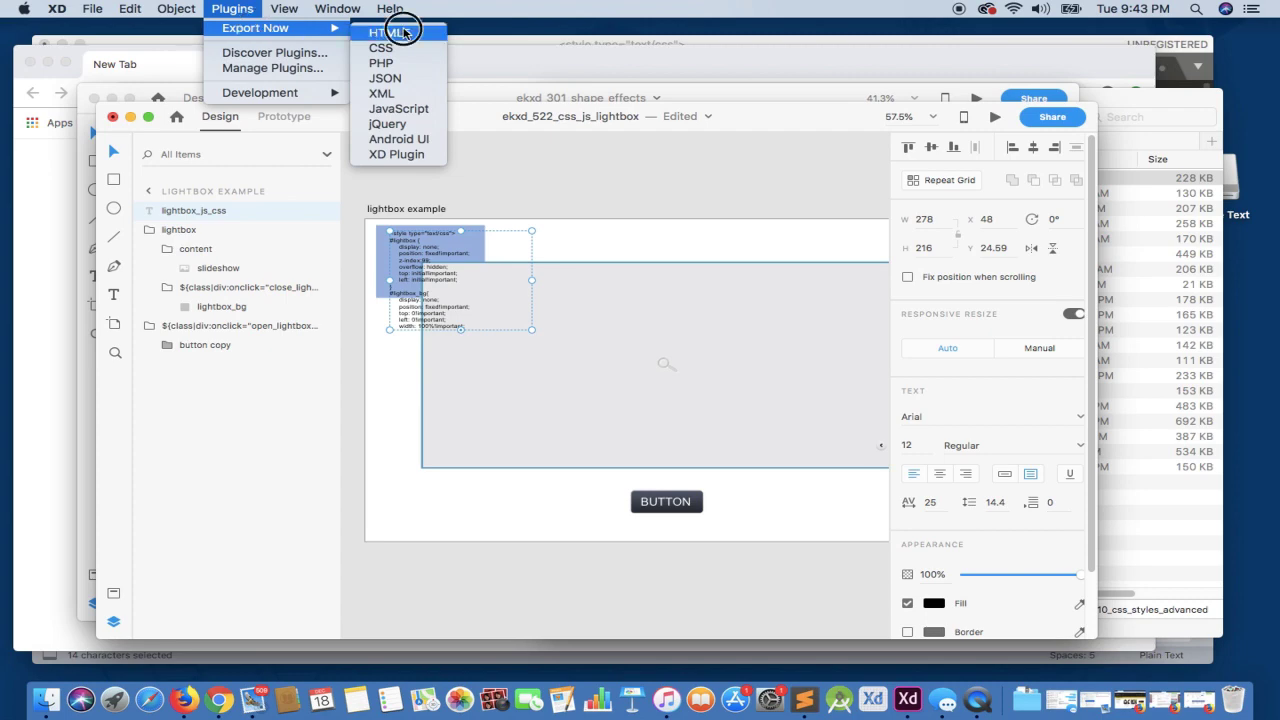
click(395, 30)
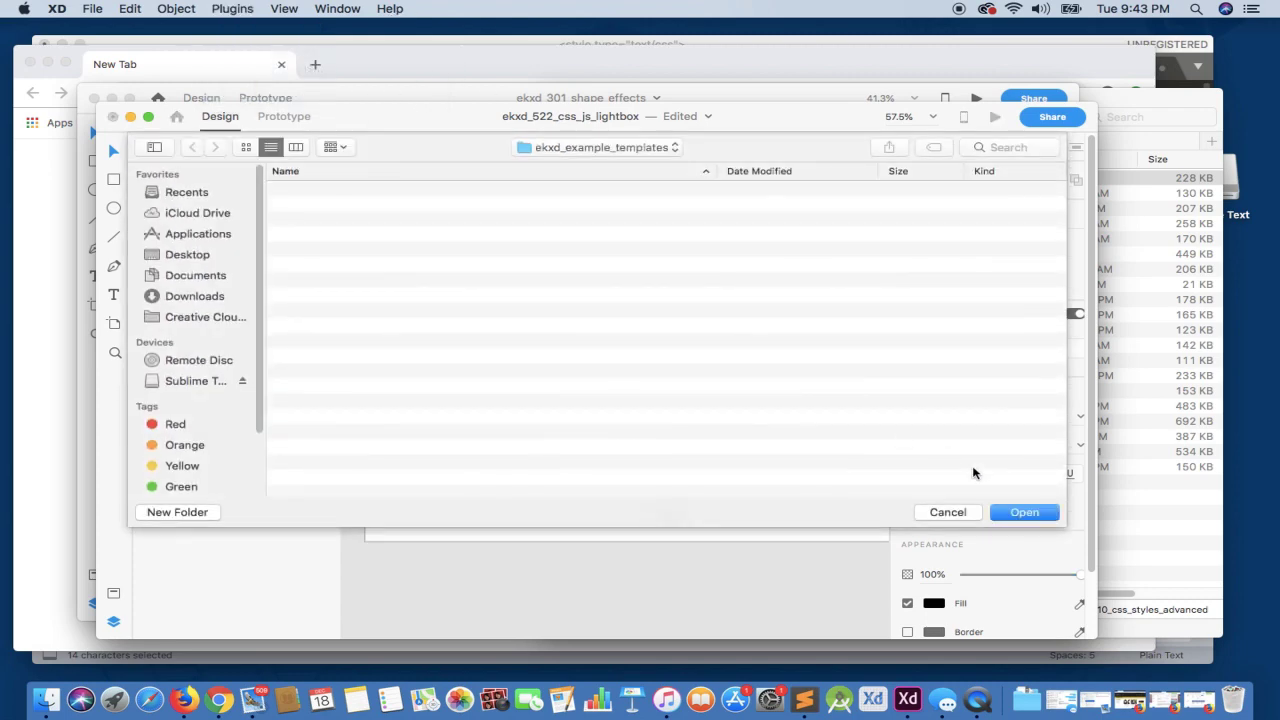
click(1035, 513)
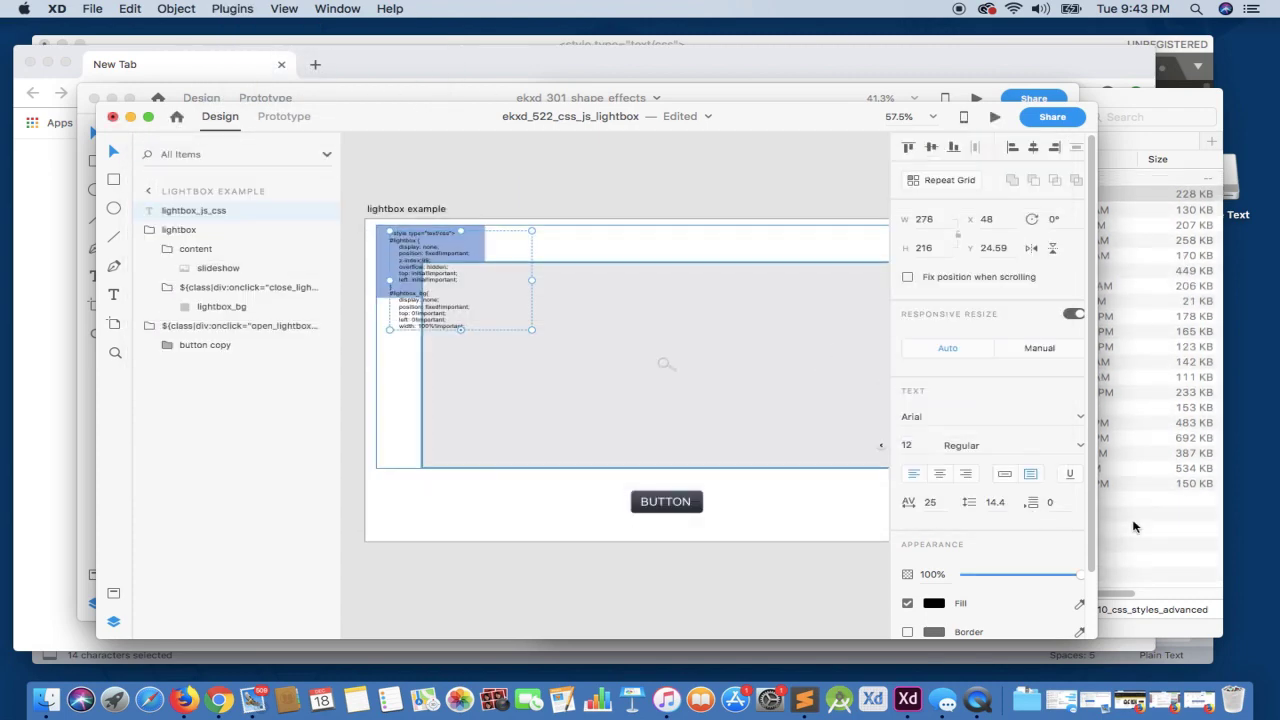
Open the exported lightbox_example.html in Chrome from the new export folder.
click(721, 178)
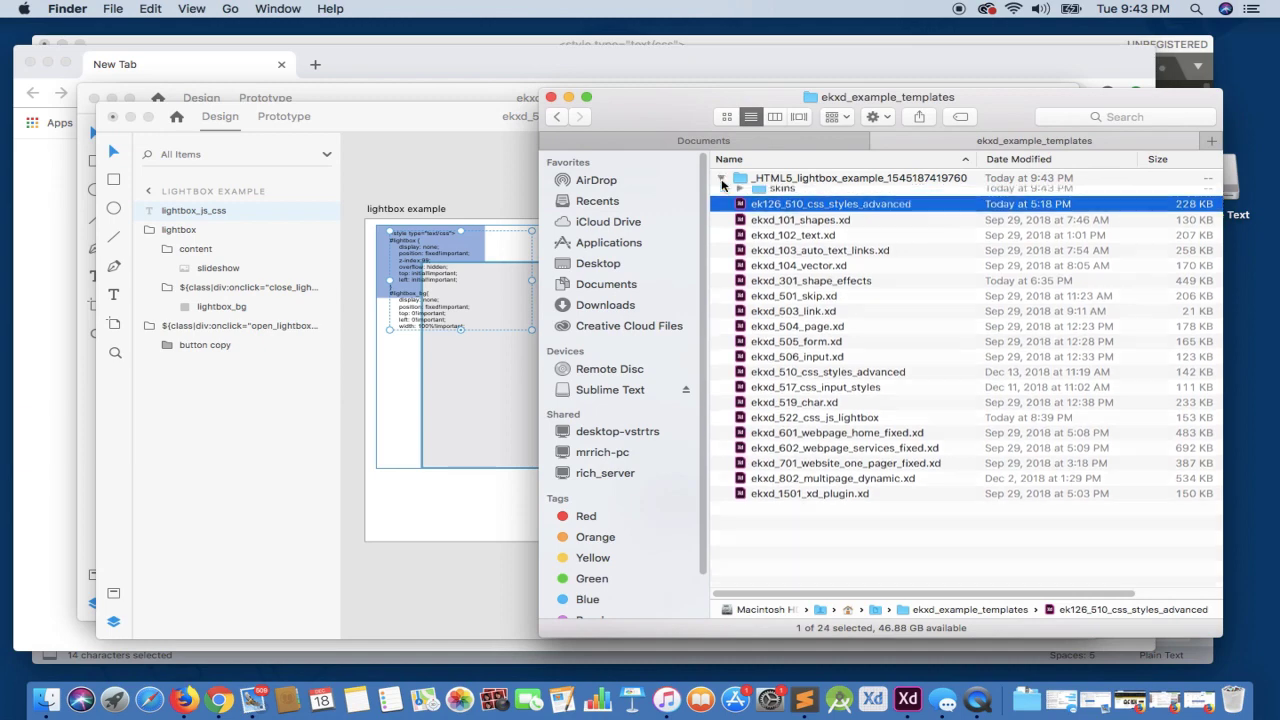
click(808, 210)
drag(808, 212, 50, 412)
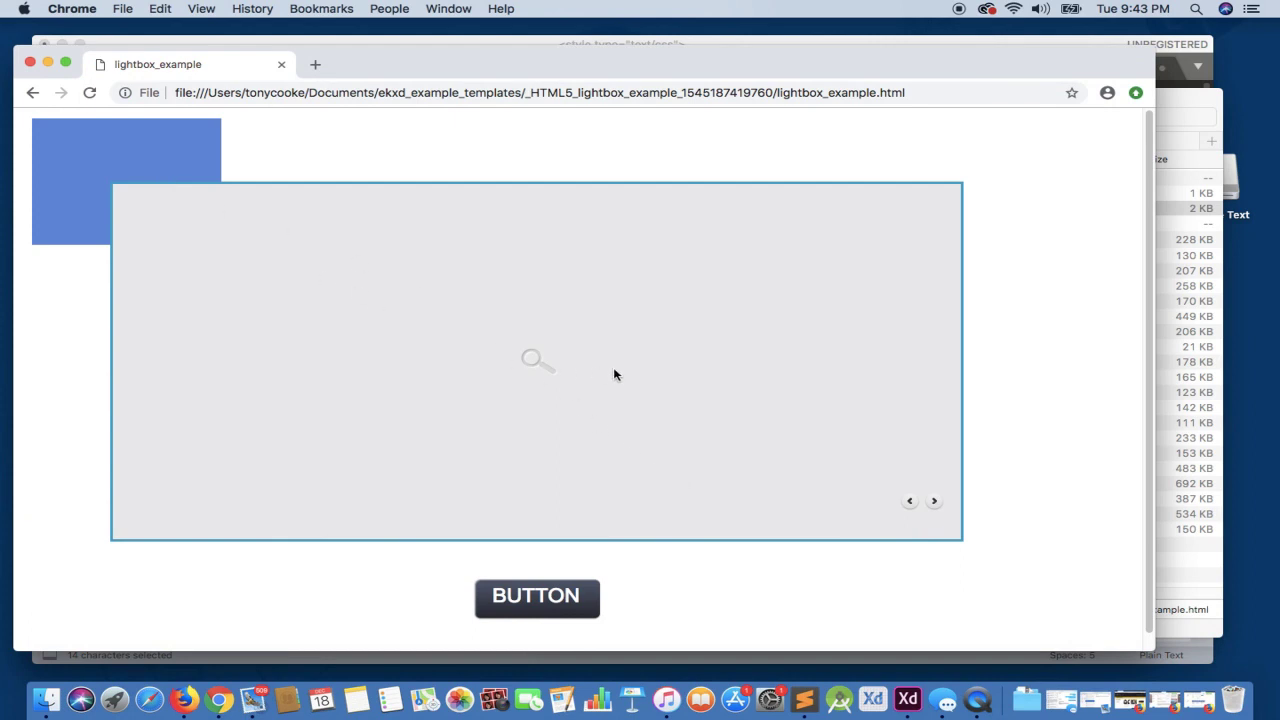
Bring the Adobe XD design back to the front.
click(910, 700)
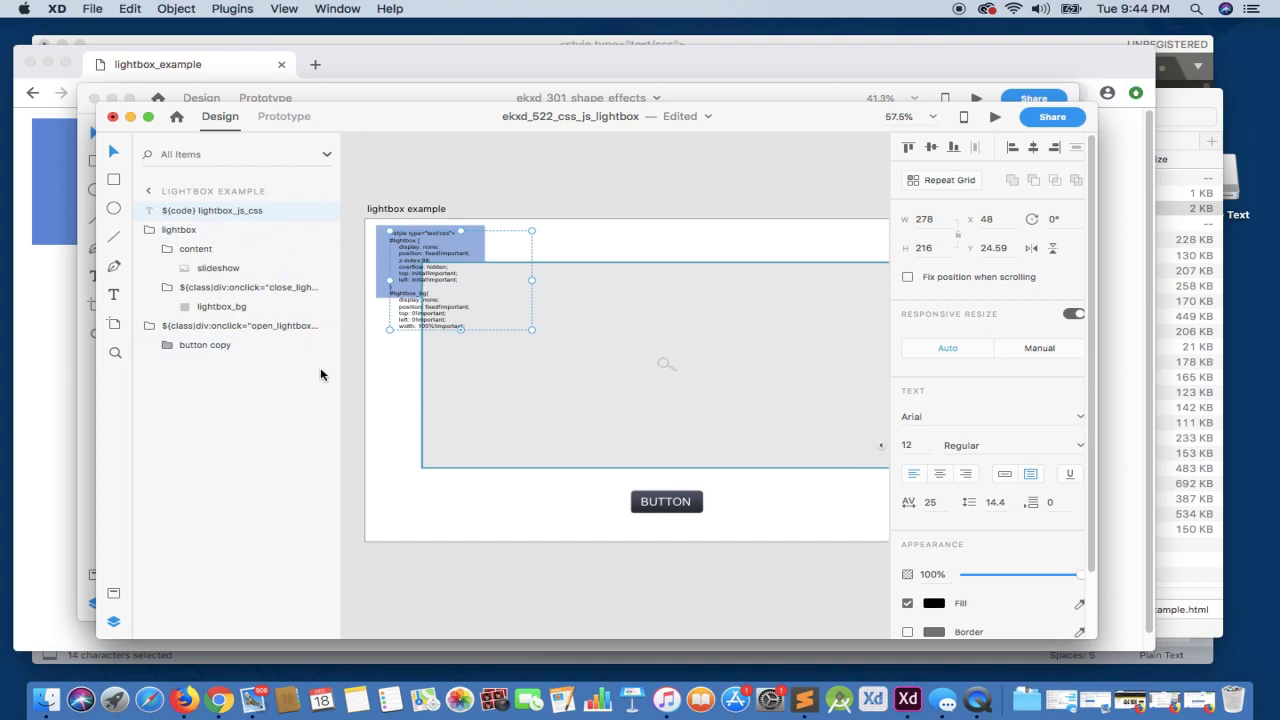
Deselect the code text and export the design as HTML5 once more.
click(372, 407)
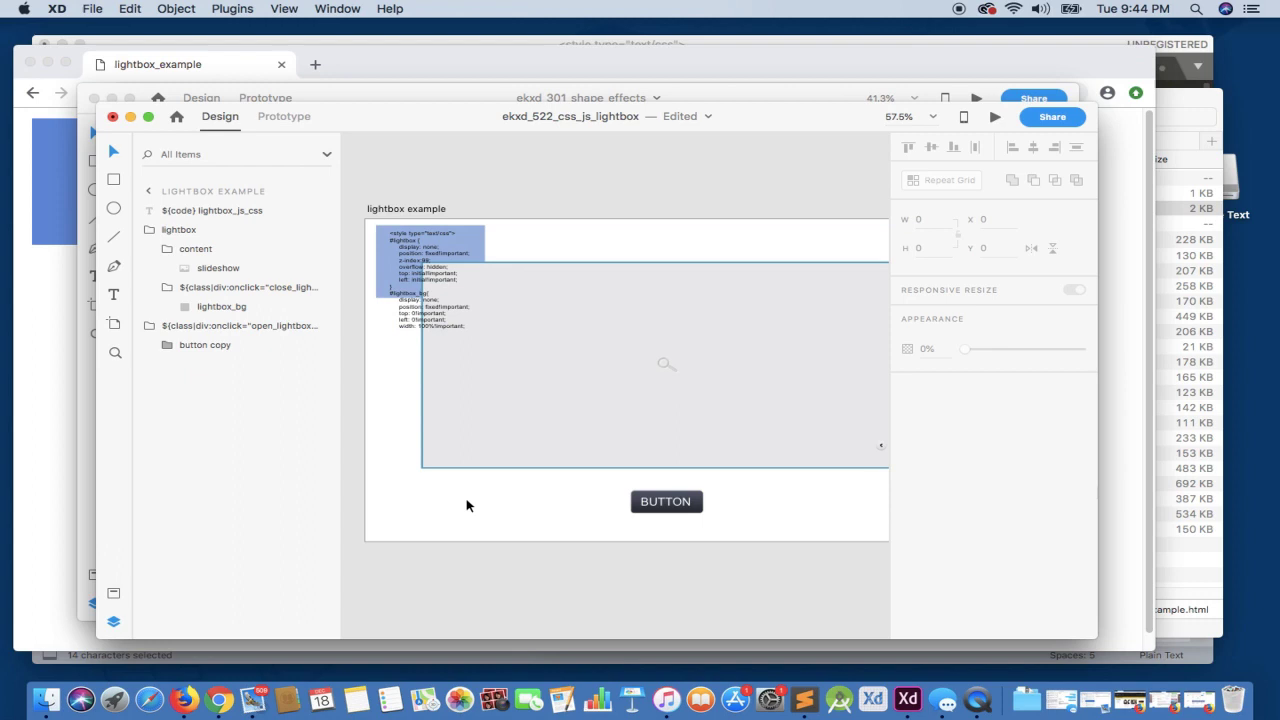
click(246, 9)
mouse_move(265, 27)
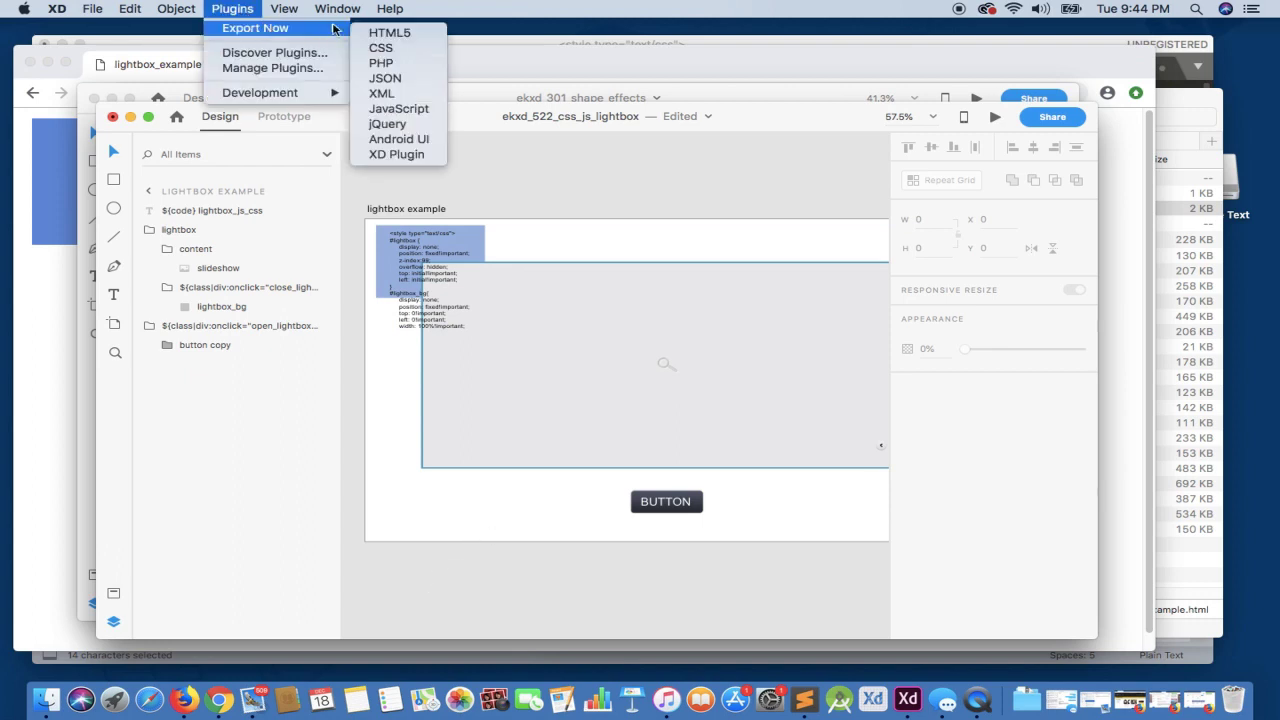
click(386, 32)
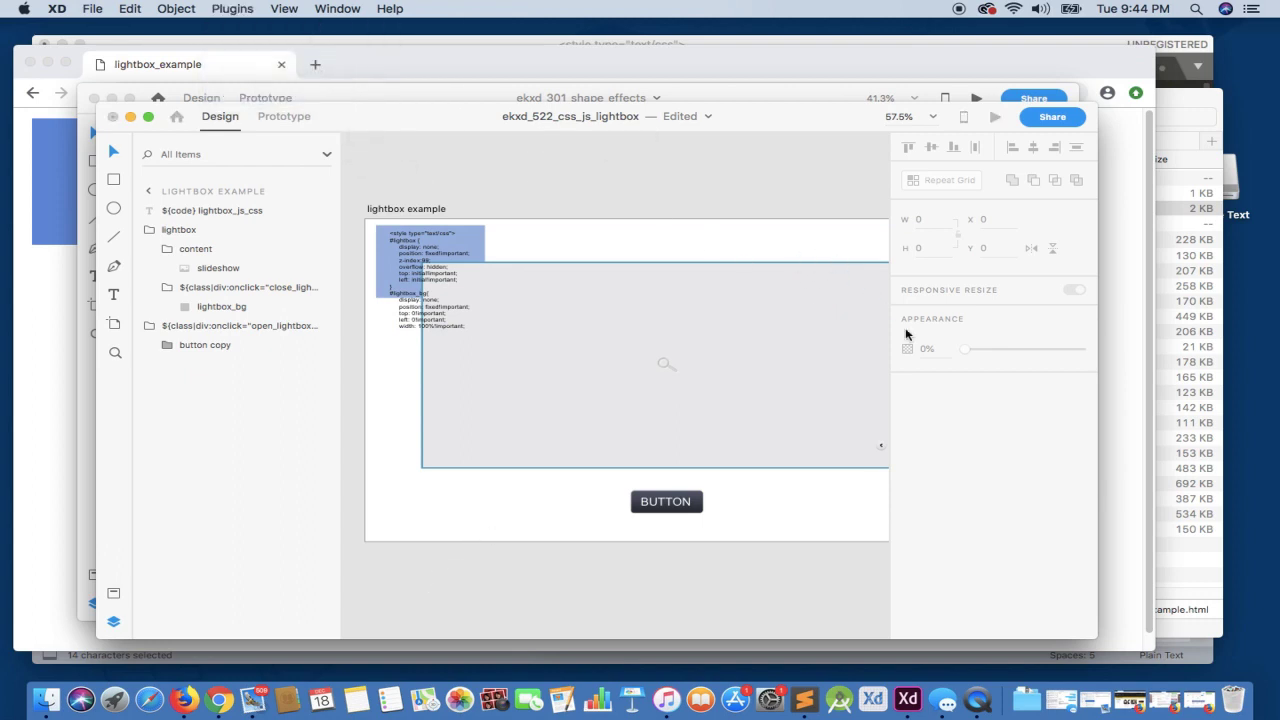
click(1030, 516)
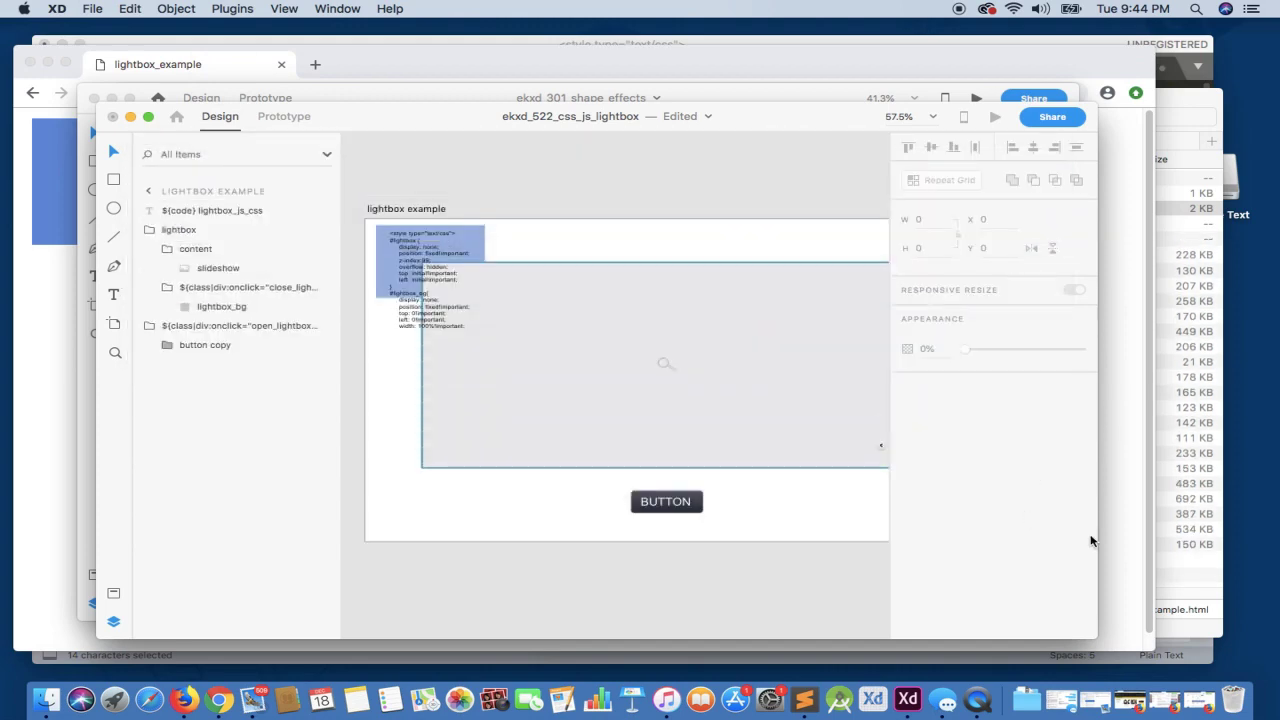
Open the newest export's lightbox_example.html in Chrome.
click(722, 178)
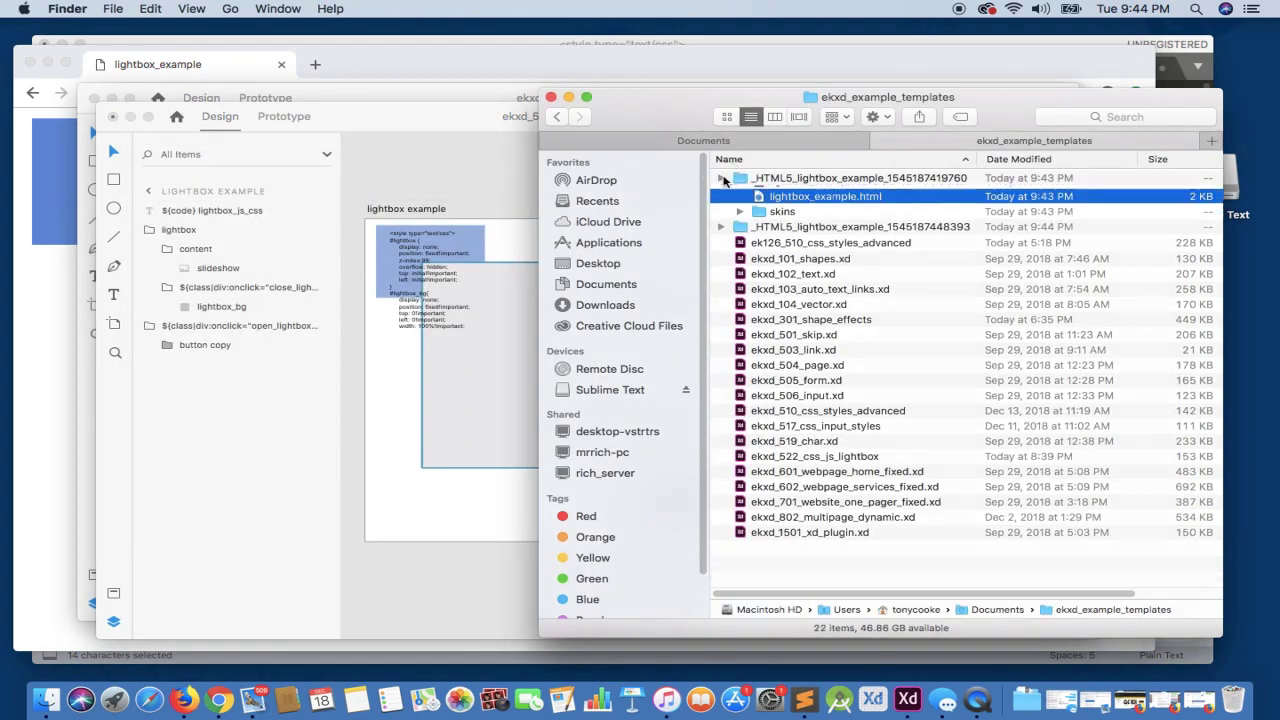
click(721, 193)
drag(775, 224, 62, 421)
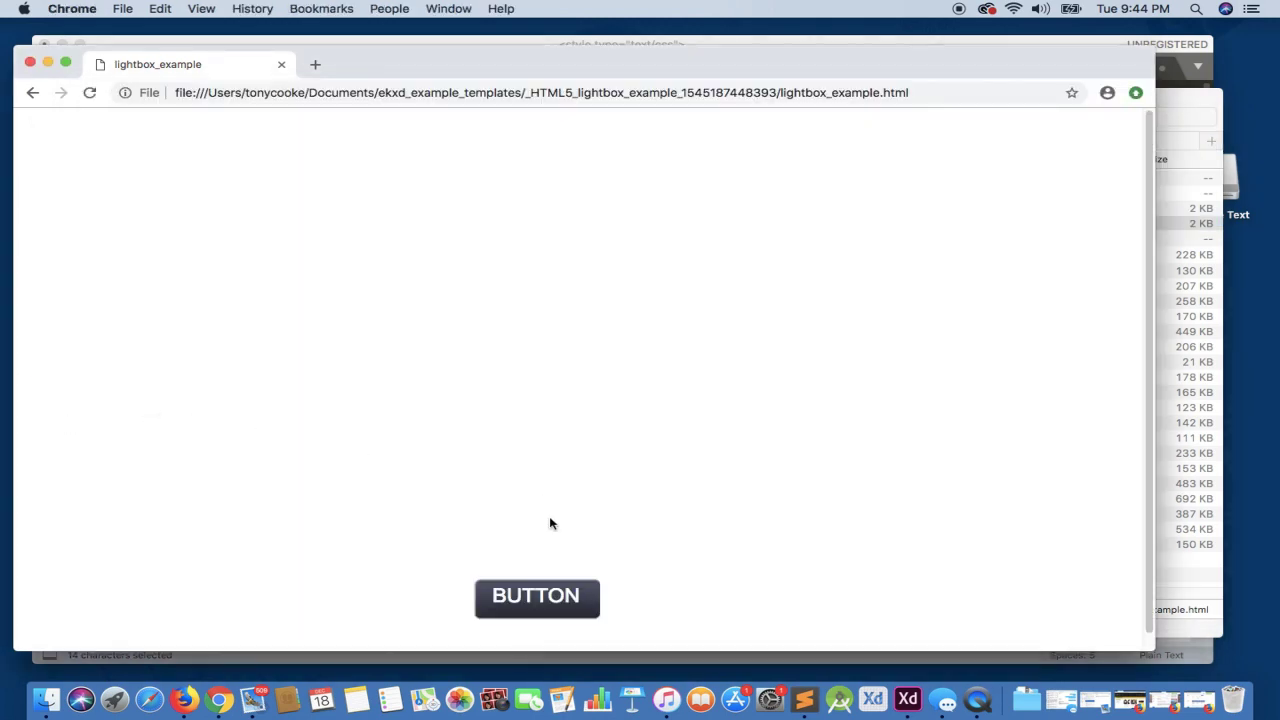
click(559, 609)
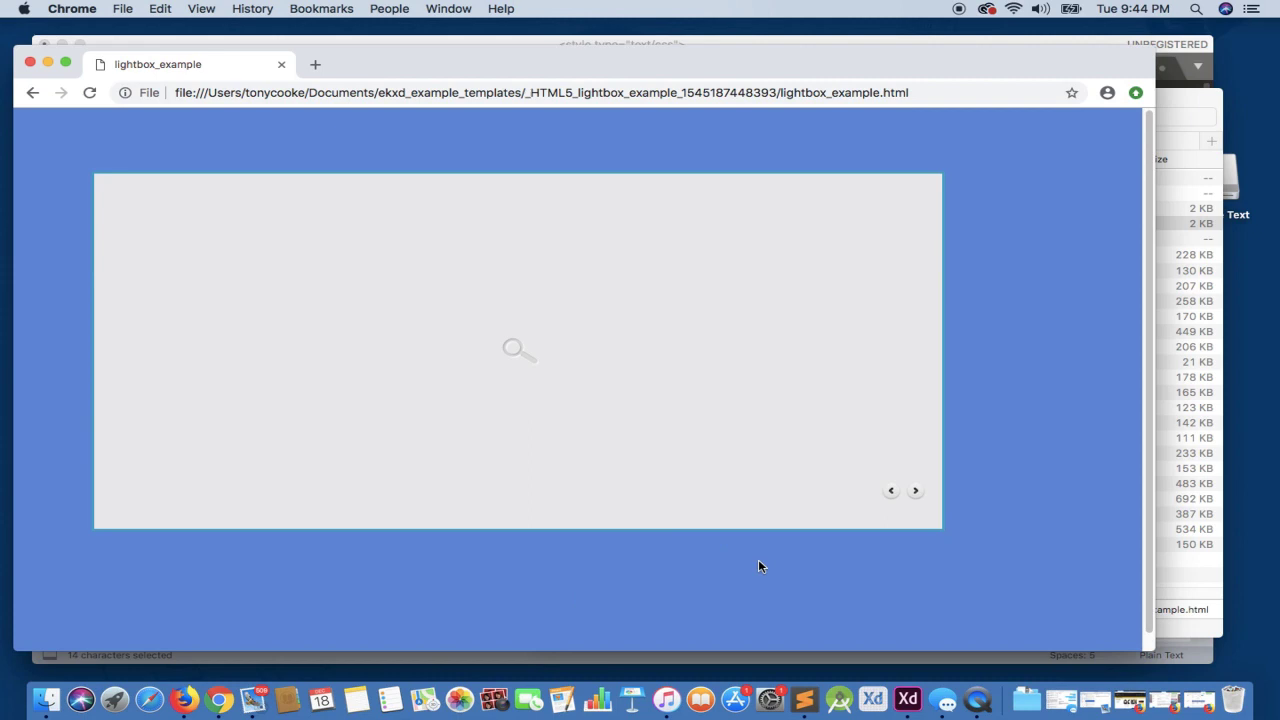
click(740, 578)
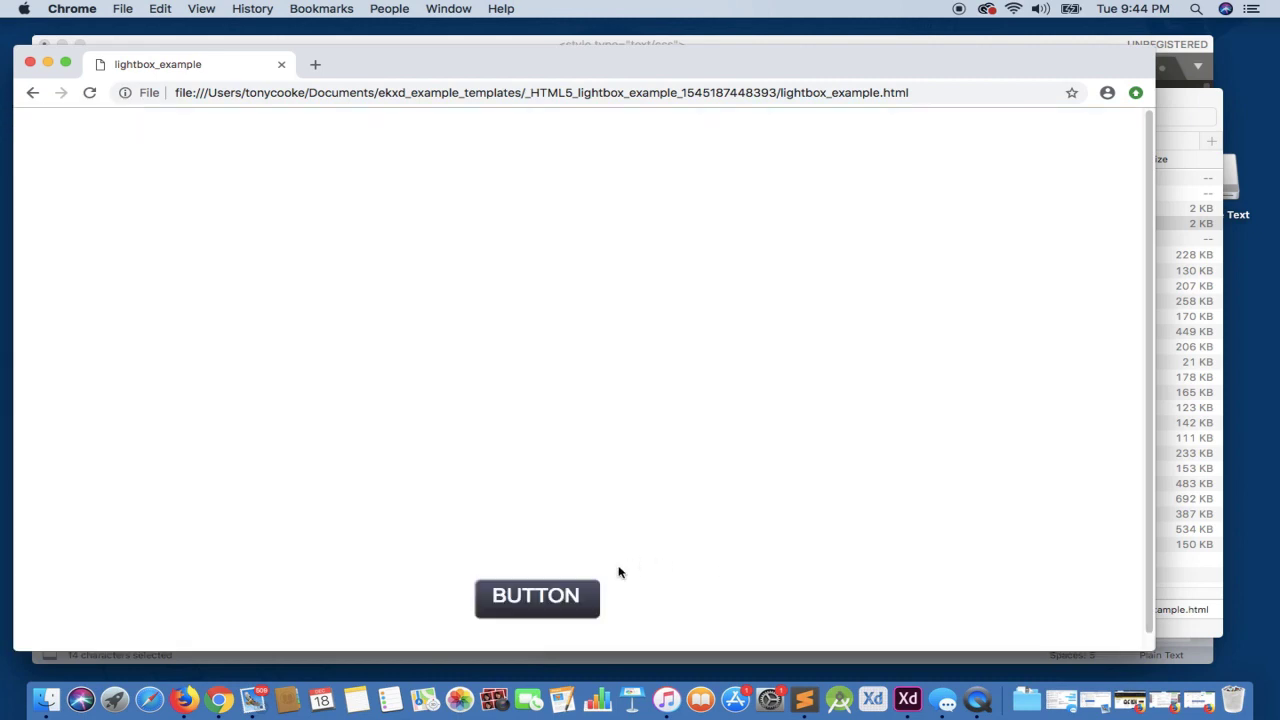
click(543, 598)
click(146, 591)
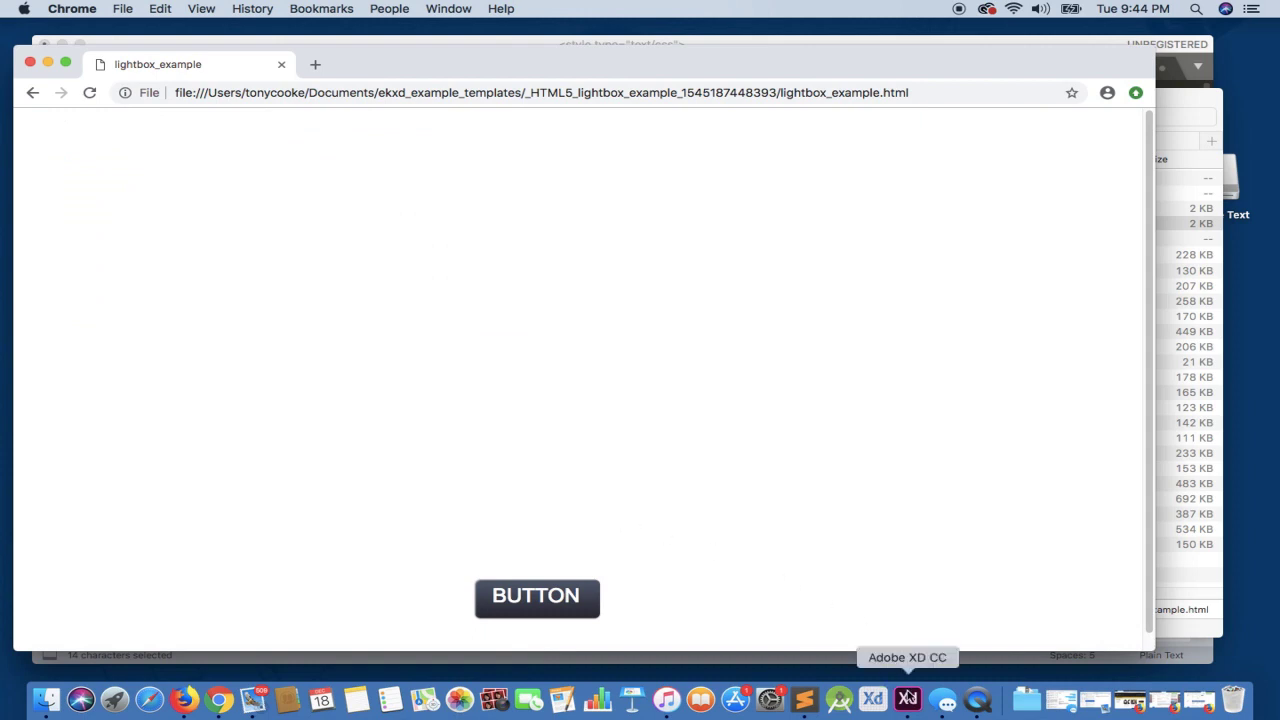
Bring ekxd_522_css_js_lightbox forward and inspect the close_lightbox group and the lightbox_js_css code text.
click(909, 703)
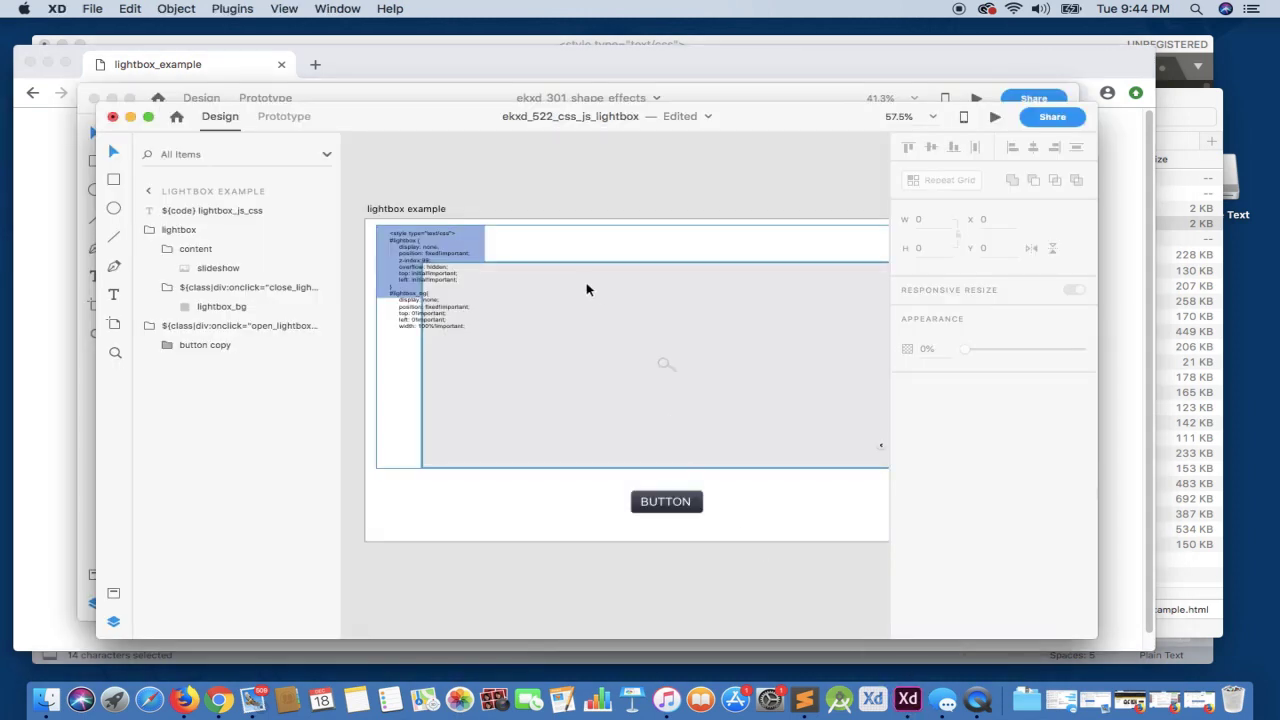
click(386, 281)
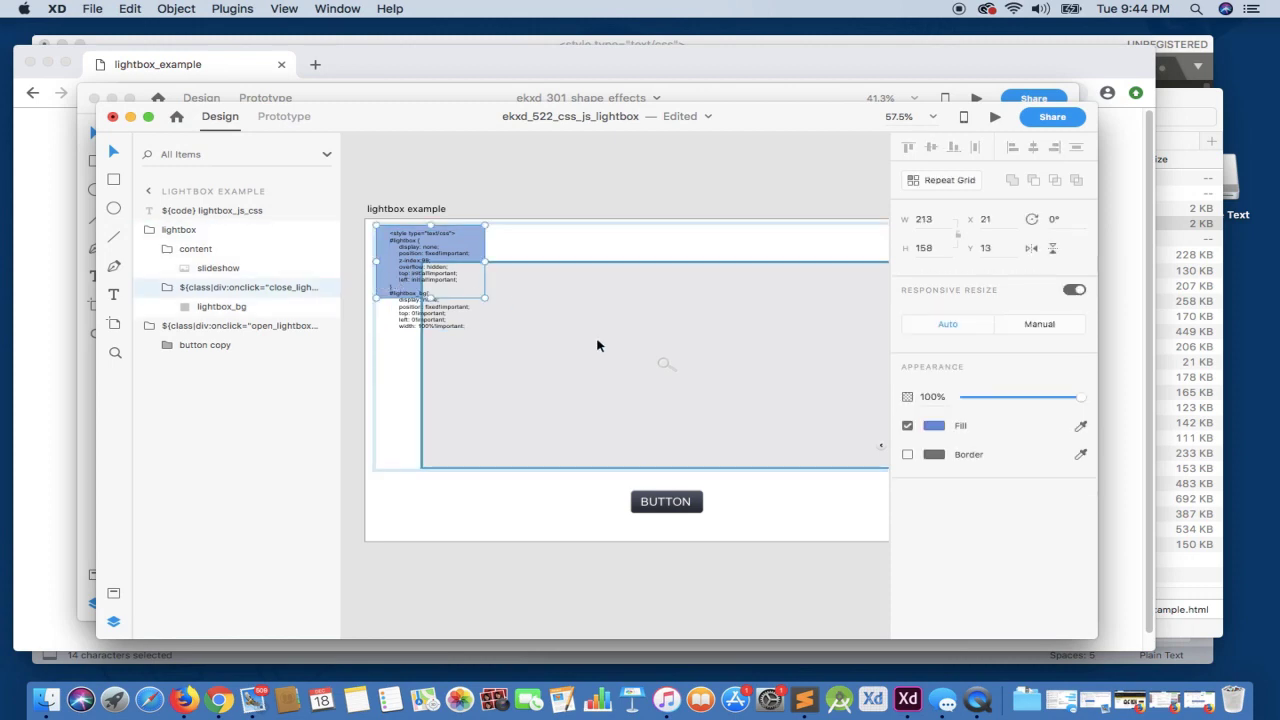
click(722, 521)
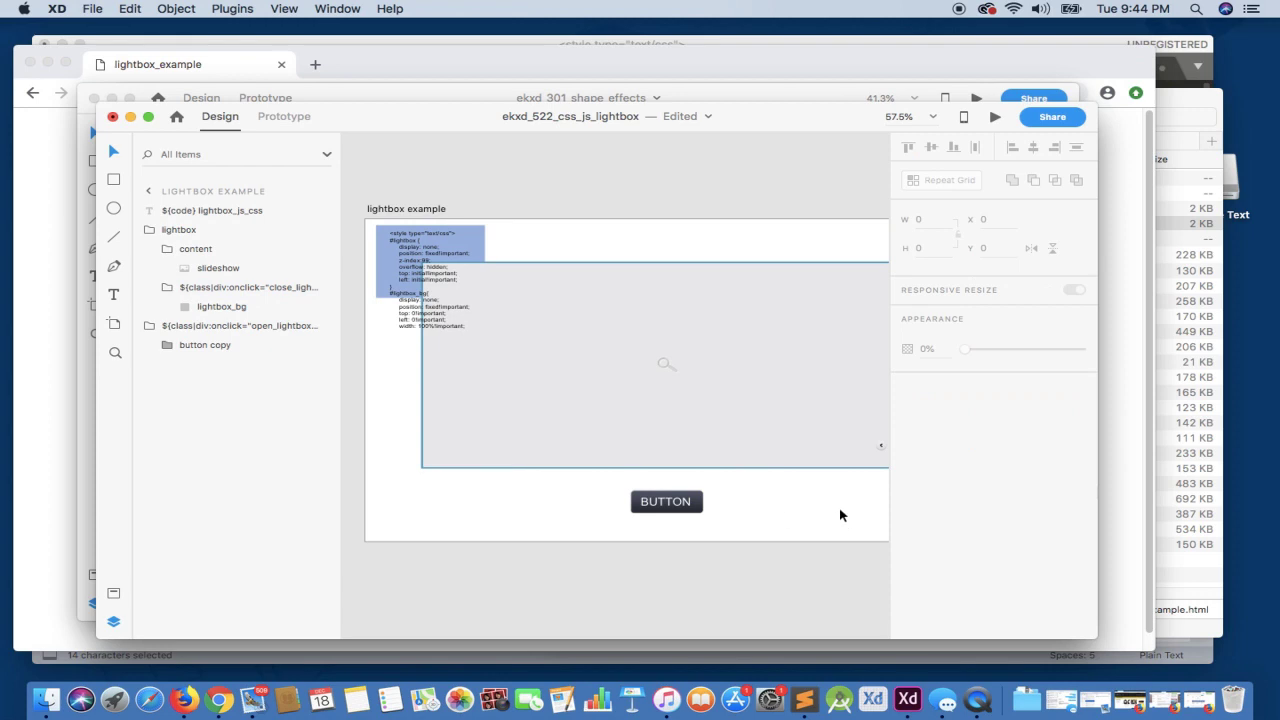
click(447, 322)
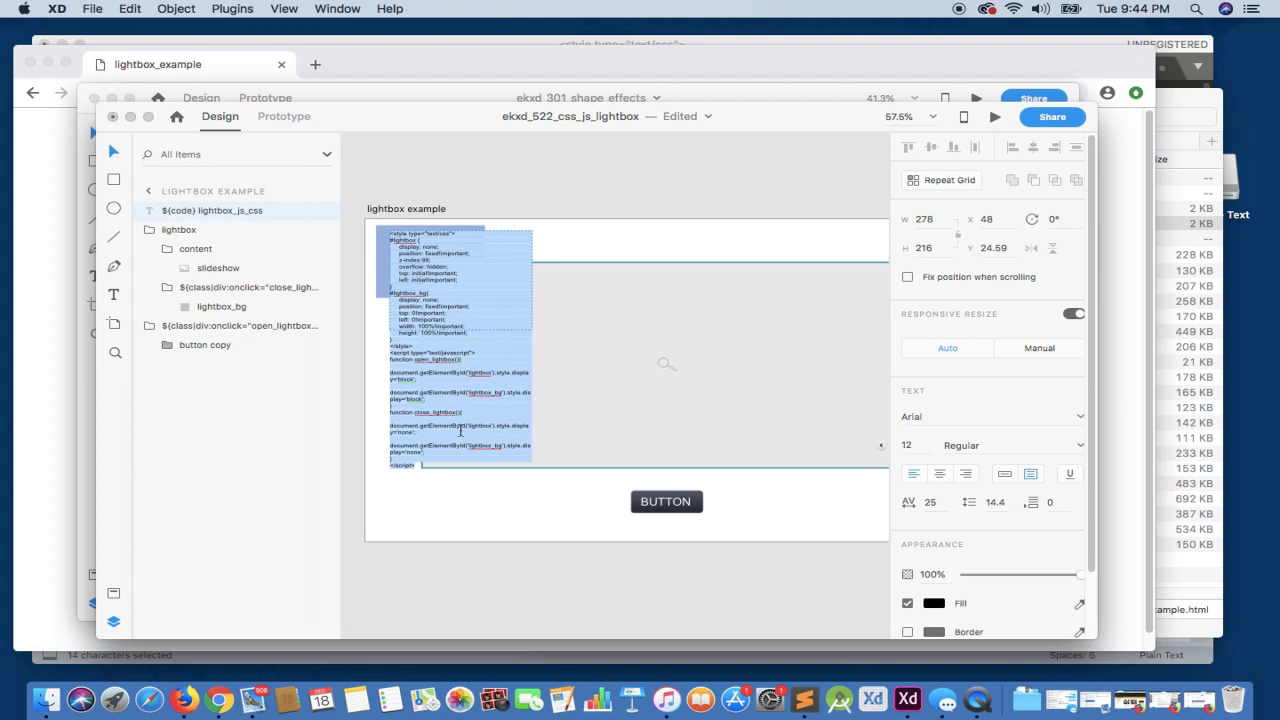
key(Escape)
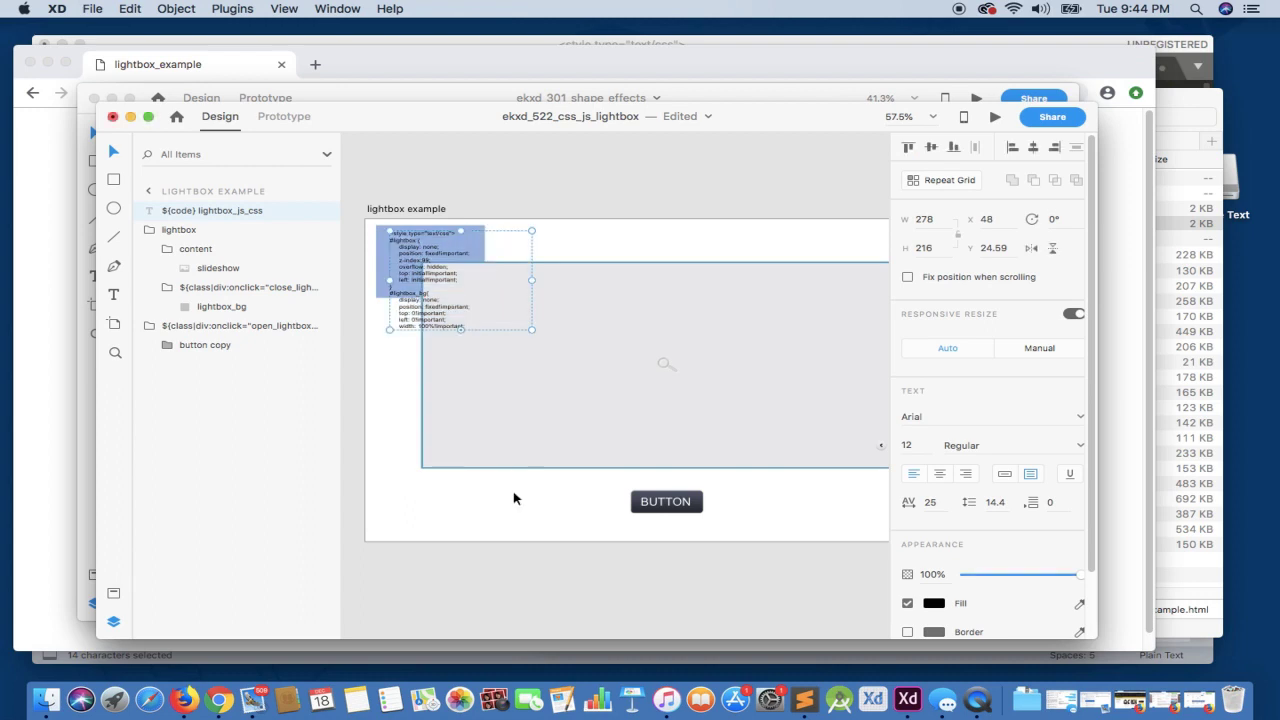